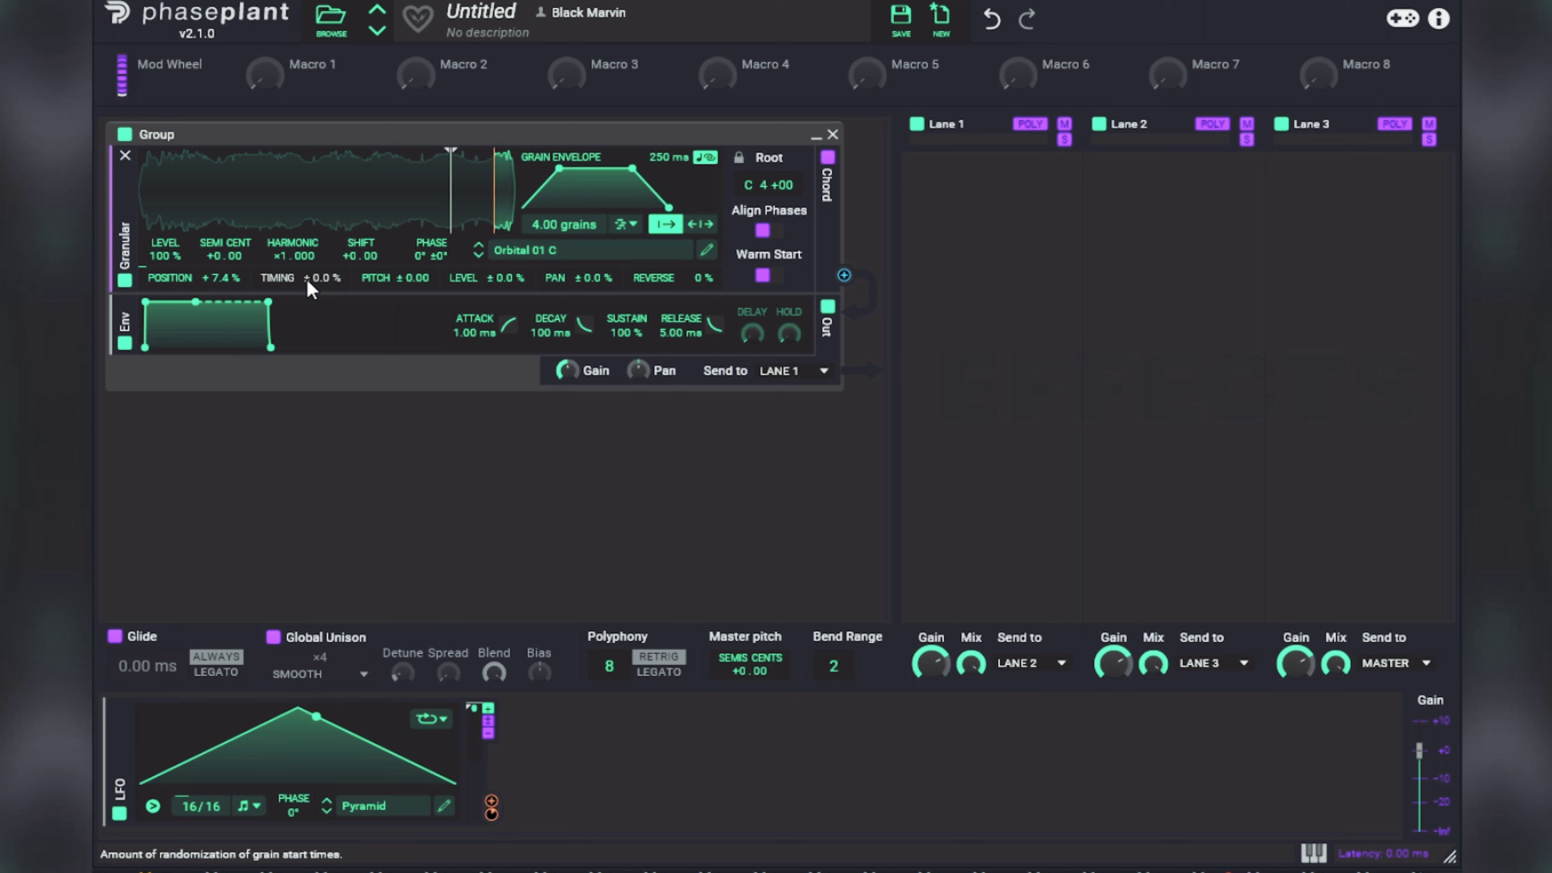
Raise the granular generator's density to about 5.04 grains.
drag(564, 225, 563, 209)
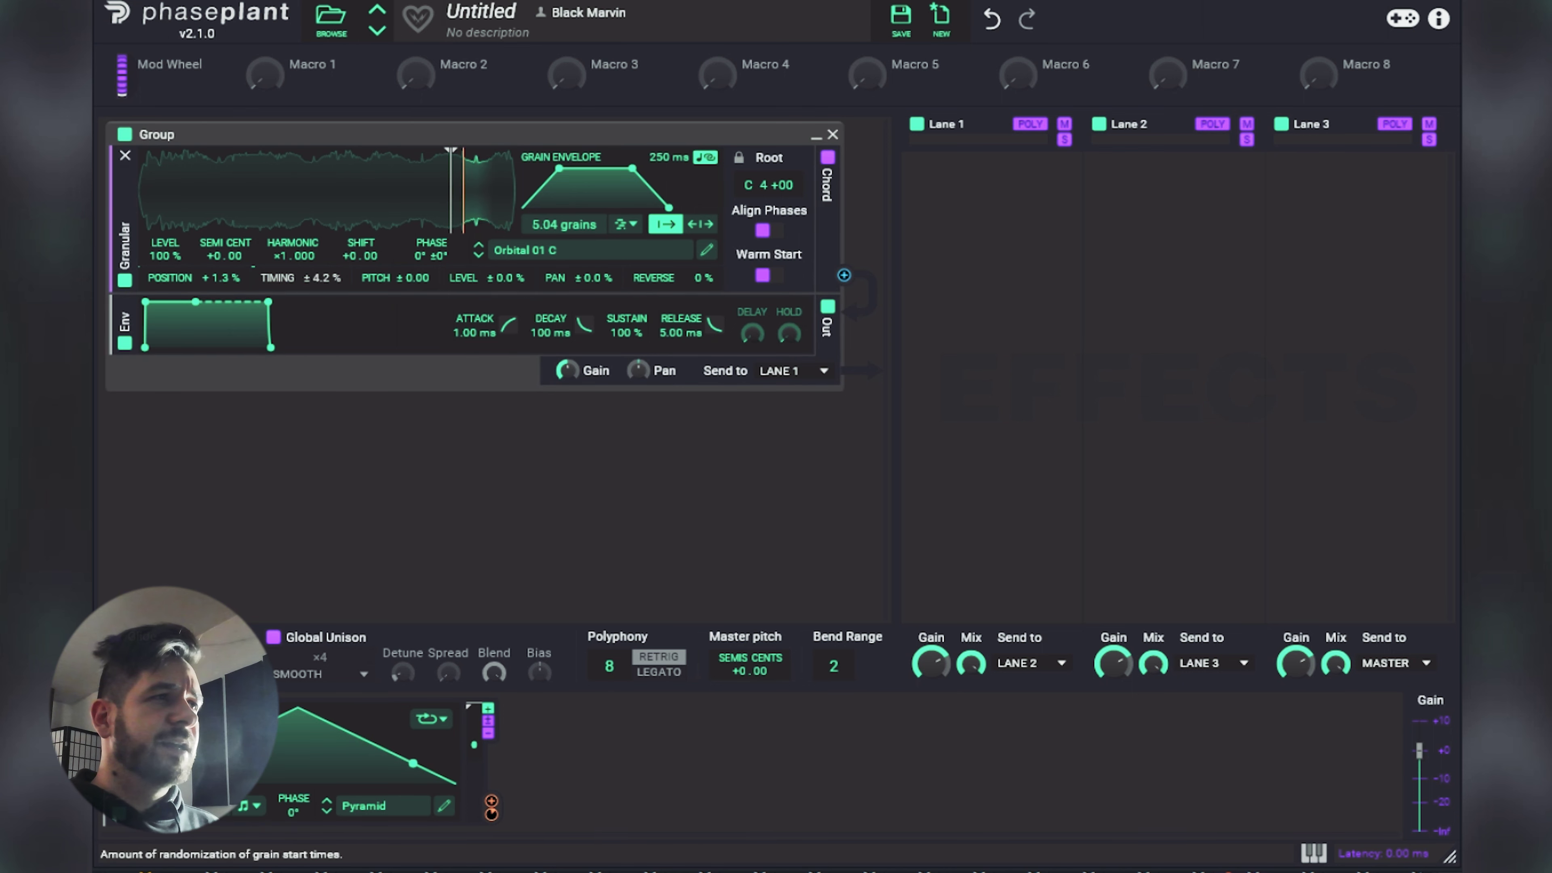
scroll(320, 279, down, 3)
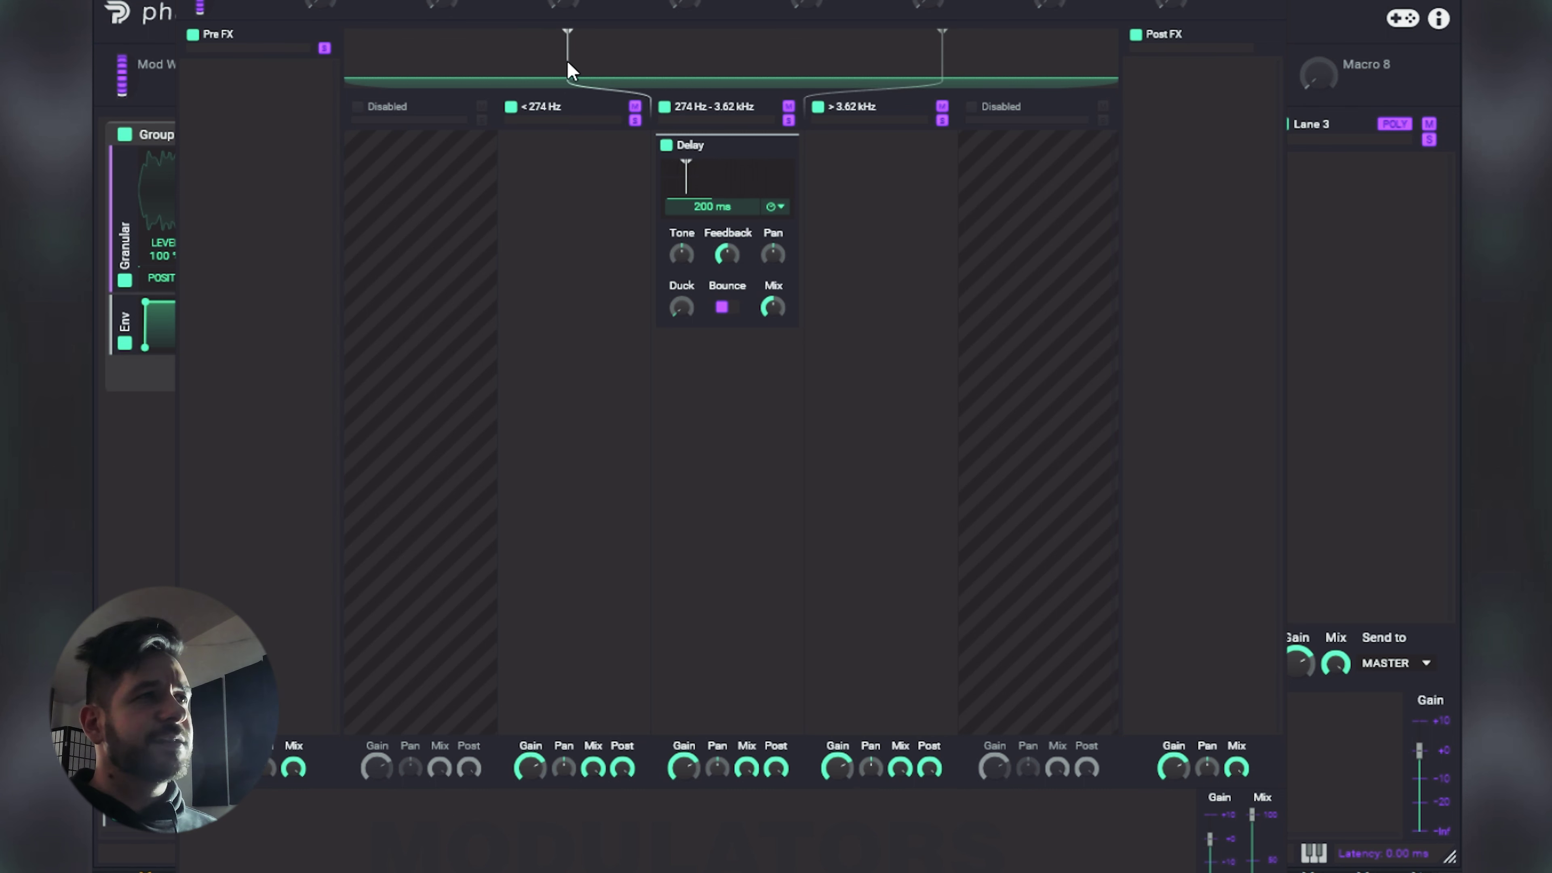
Set the Multipass crossovers around the delay band to about 319 Hz and 4.55 kHz, and close the Multipass editor.
drag(575, 69, 439, 78)
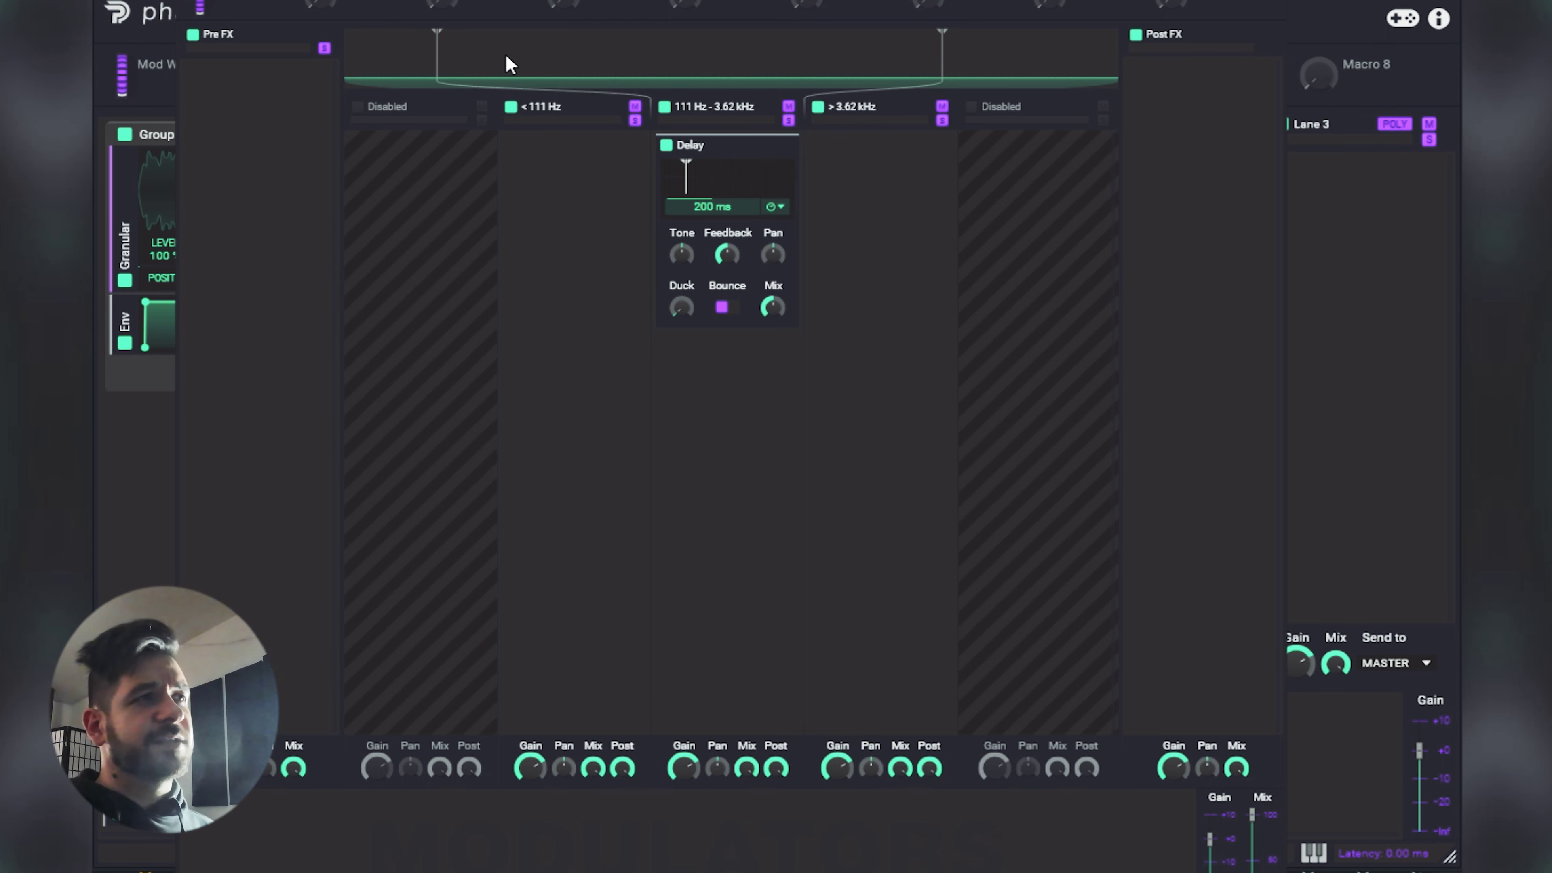
drag(449, 61, 597, 70)
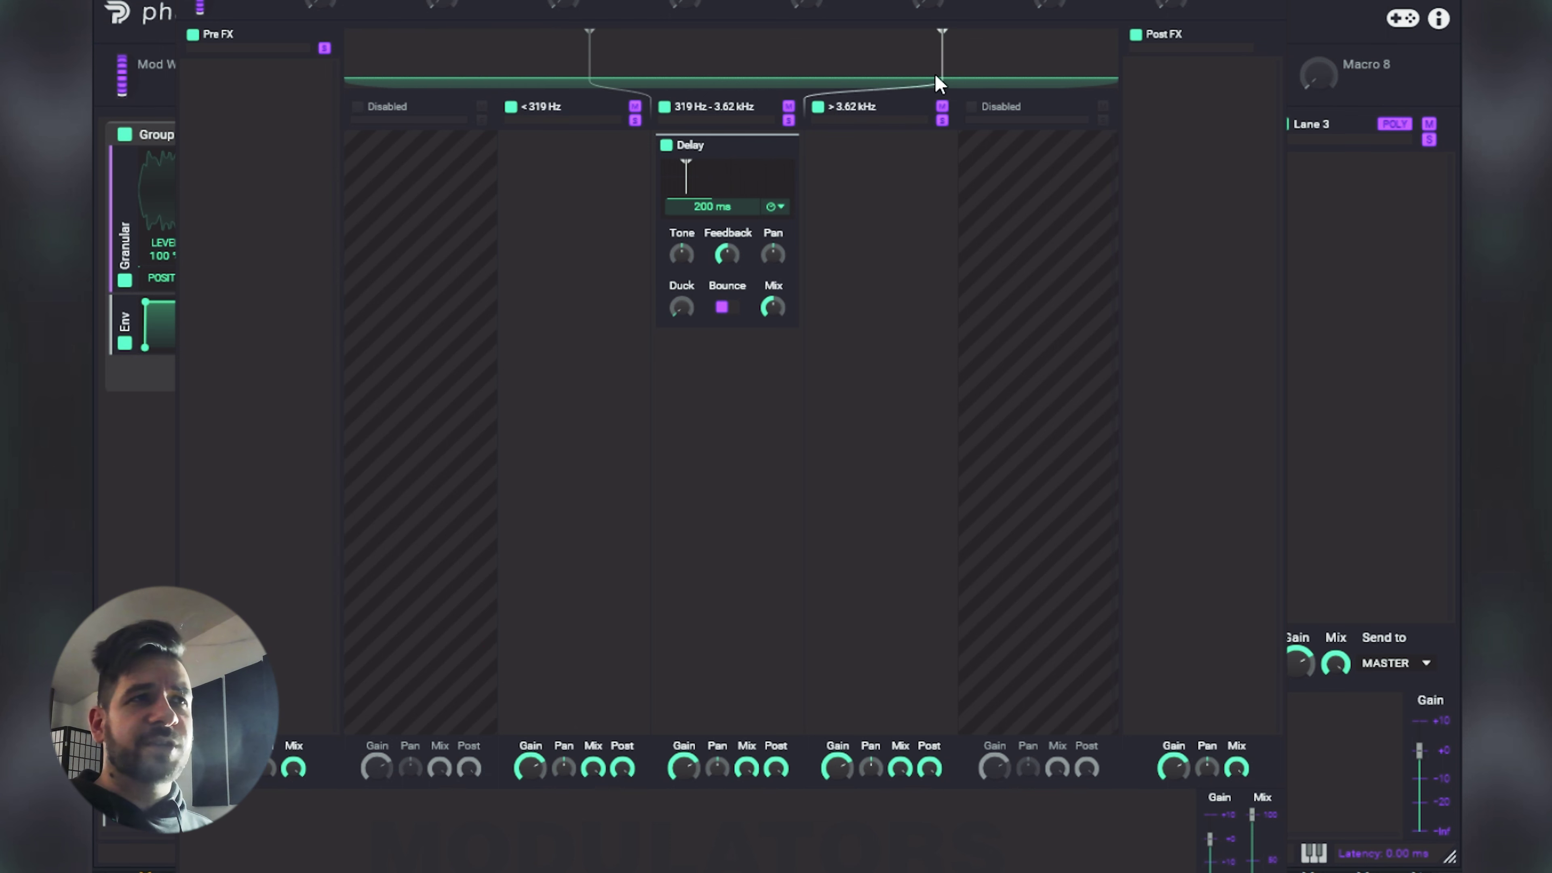
drag(947, 71, 975, 68)
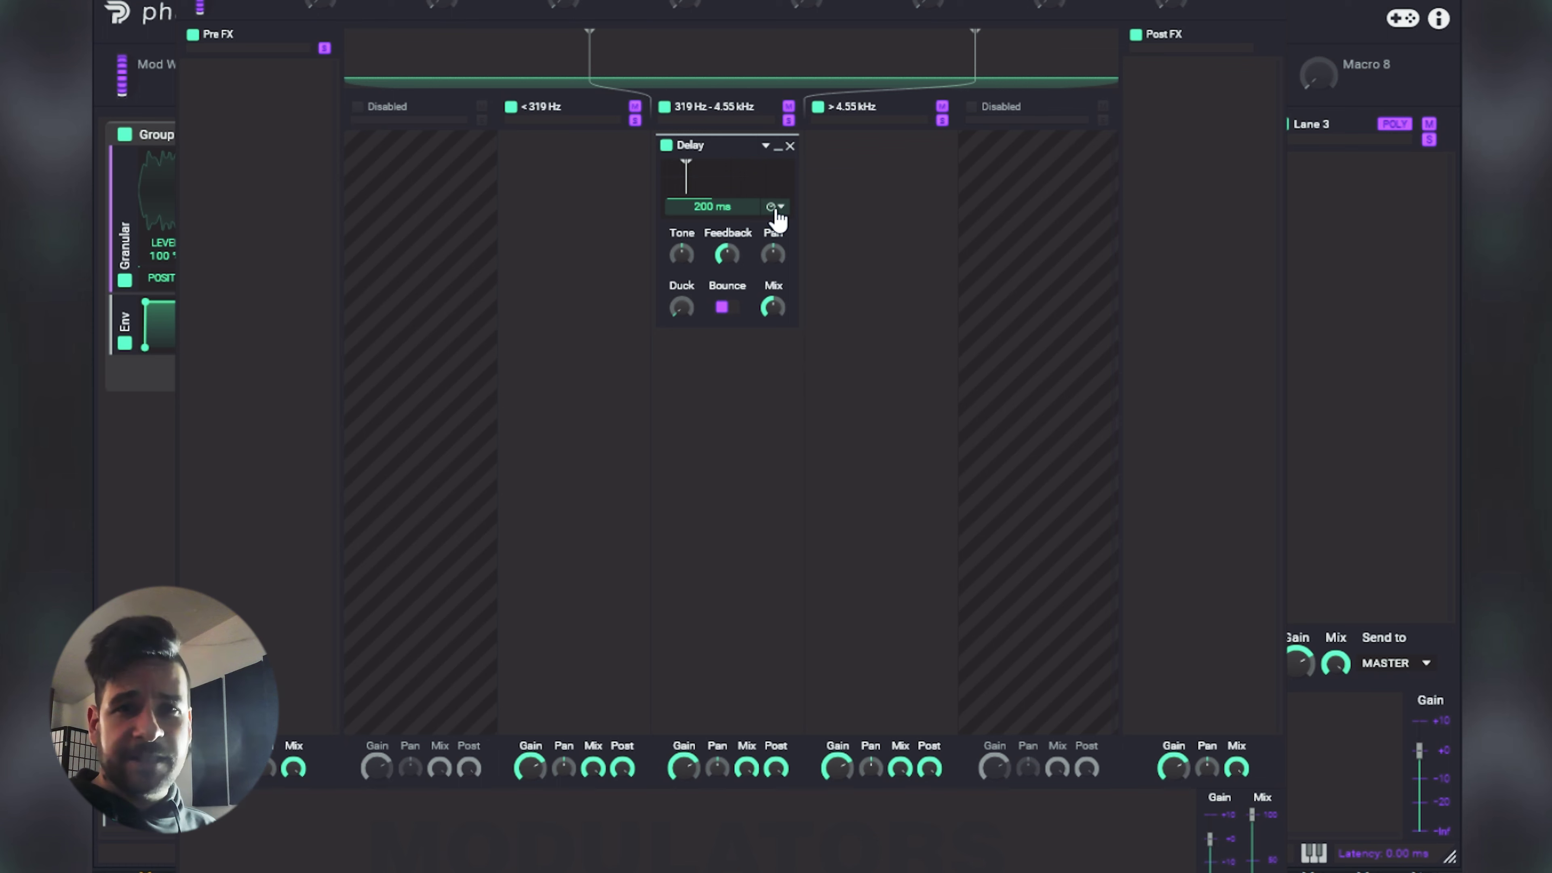
key(Escape)
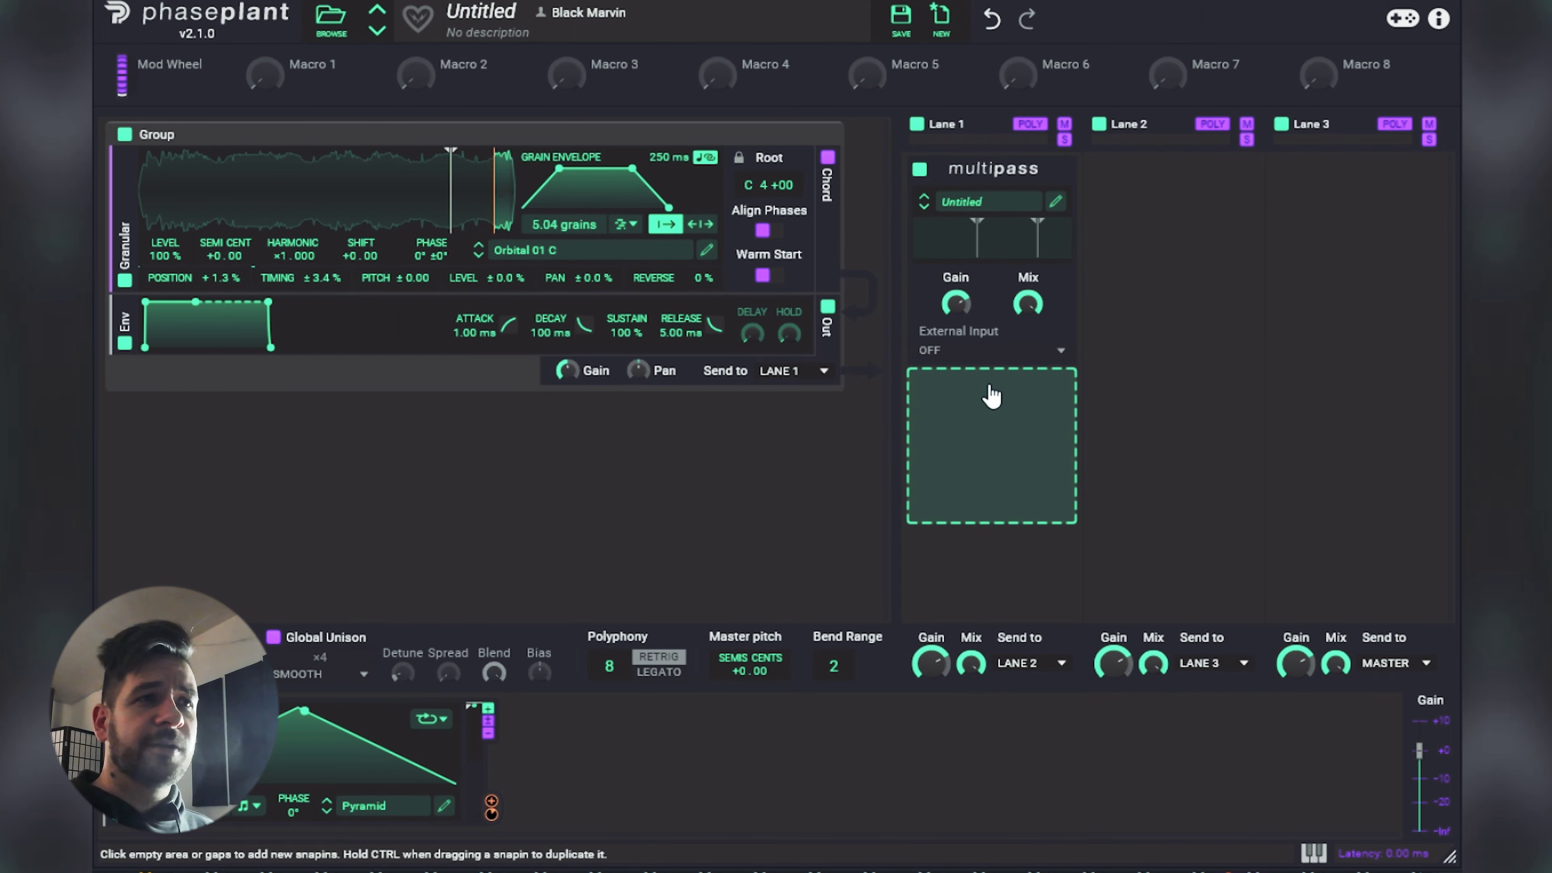
click(994, 391)
click(1002, 585)
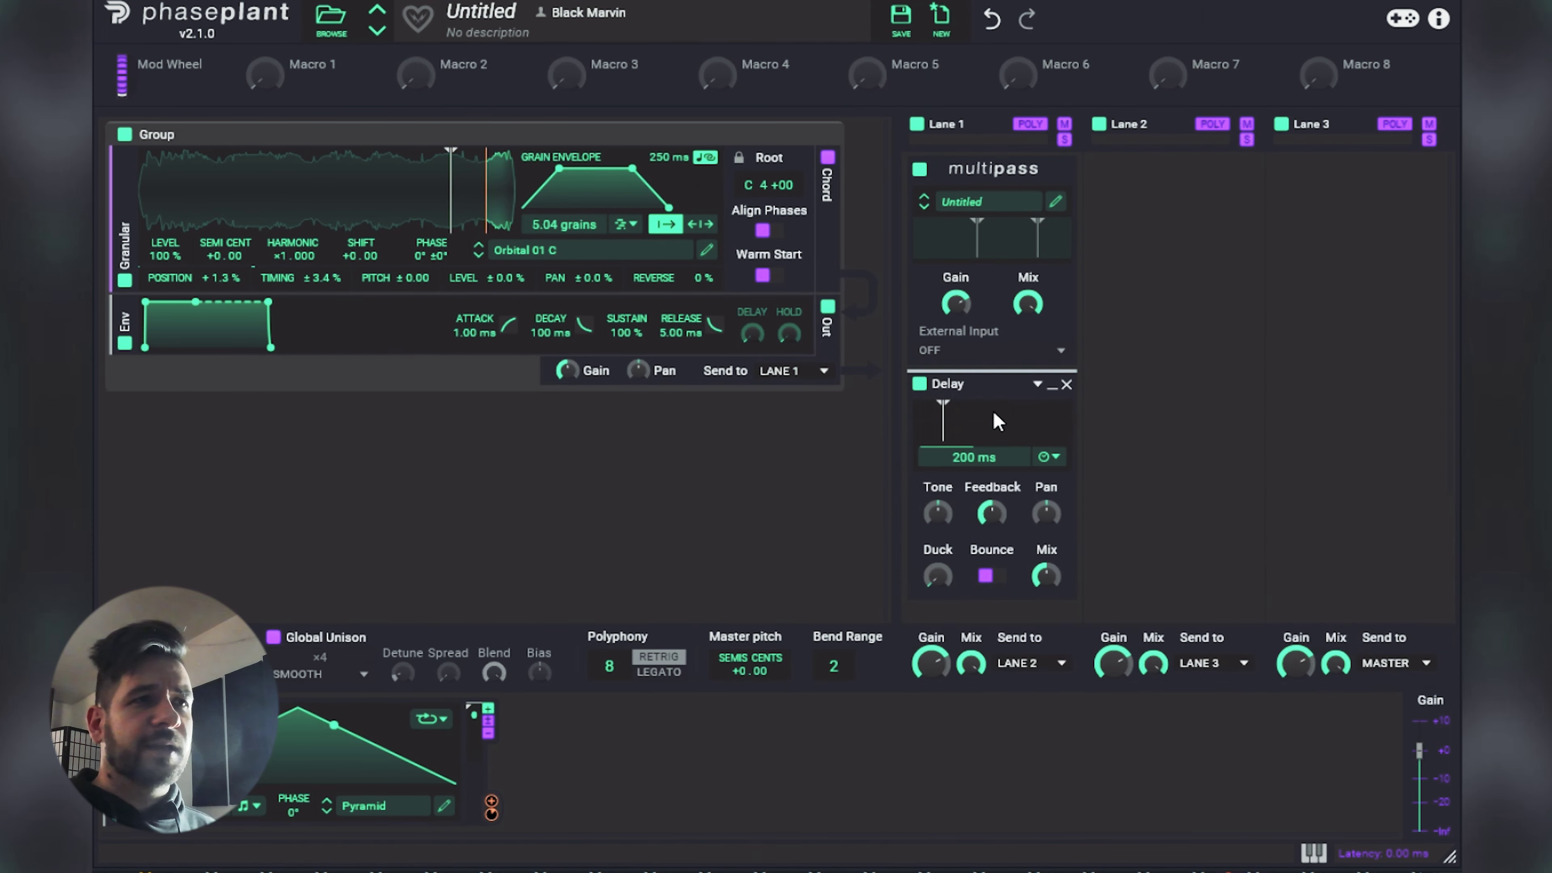
click(1070, 384)
In Multipass, sync the middle band's Delay to the tempo at 3/16, raise its Duck slightly and enable Bounce.
click(1055, 201)
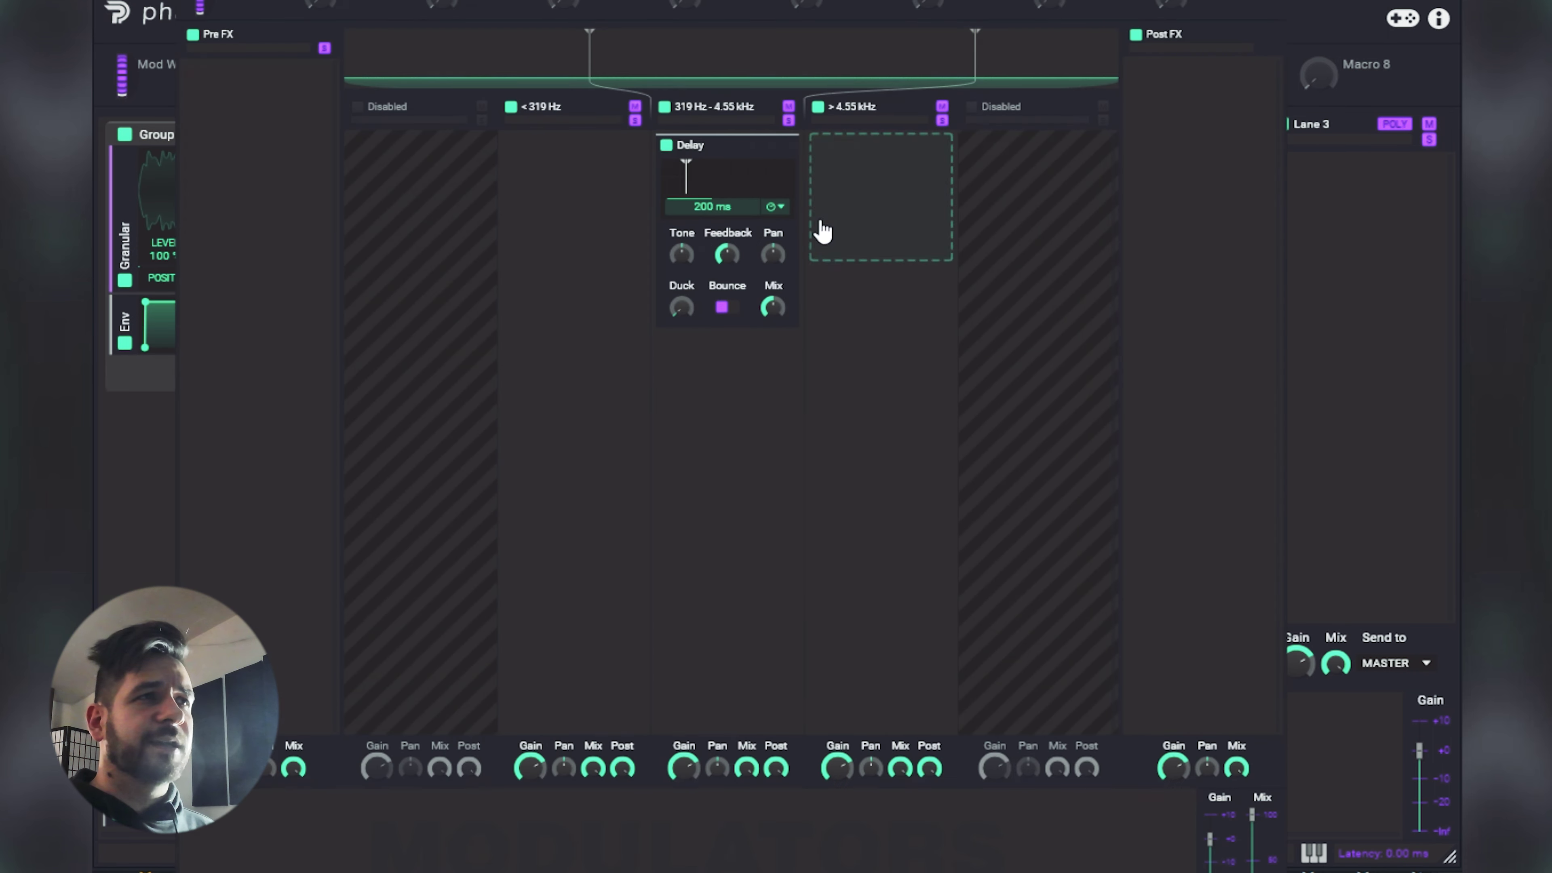
click(782, 208)
click(780, 231)
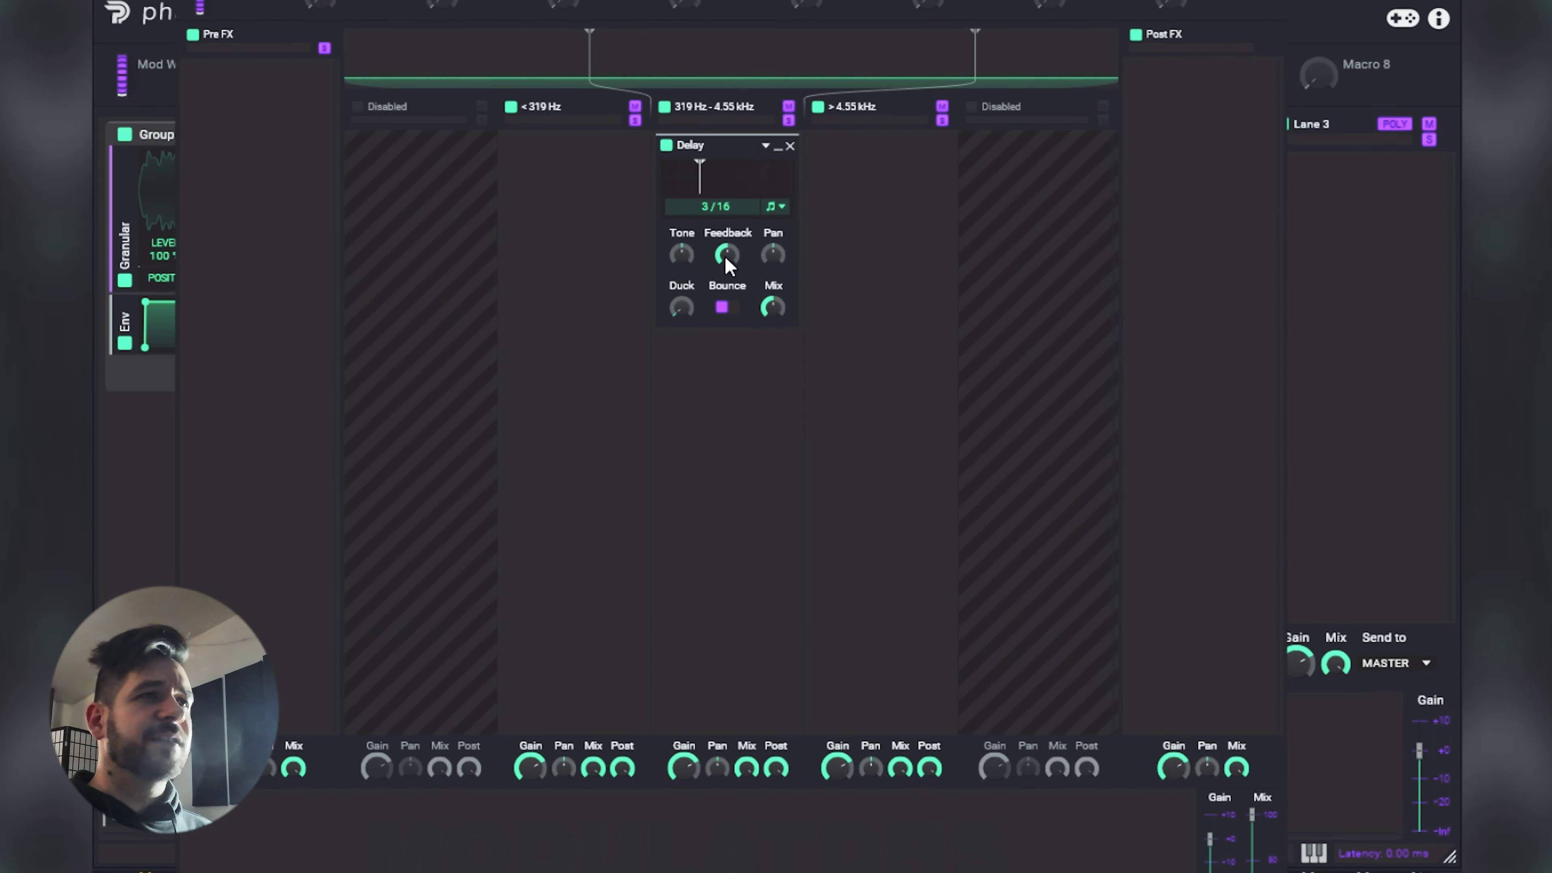
click(726, 308)
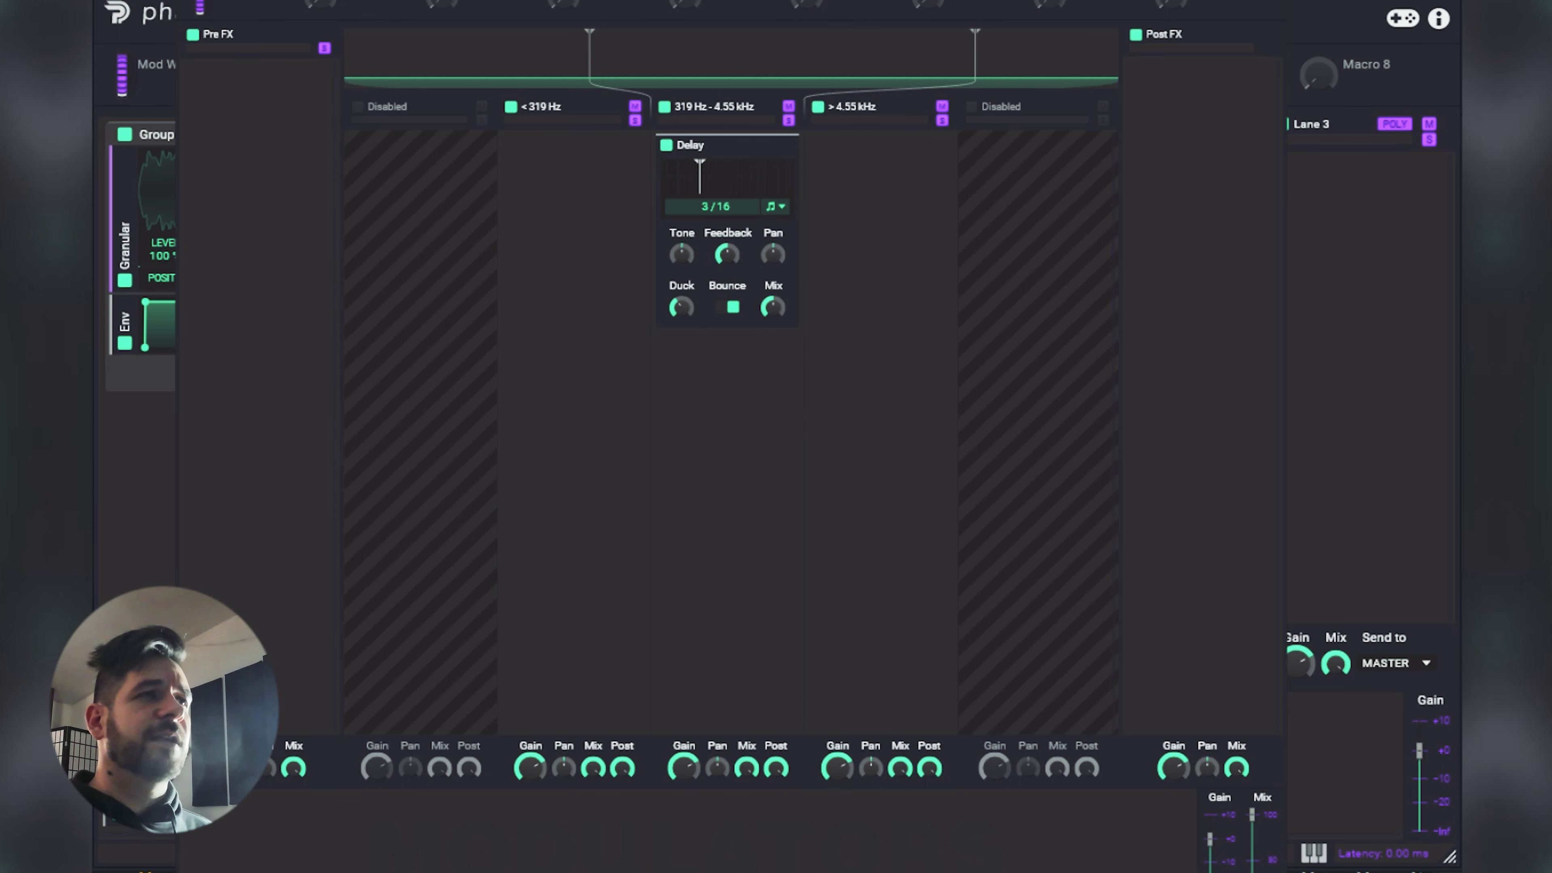
key(Escape)
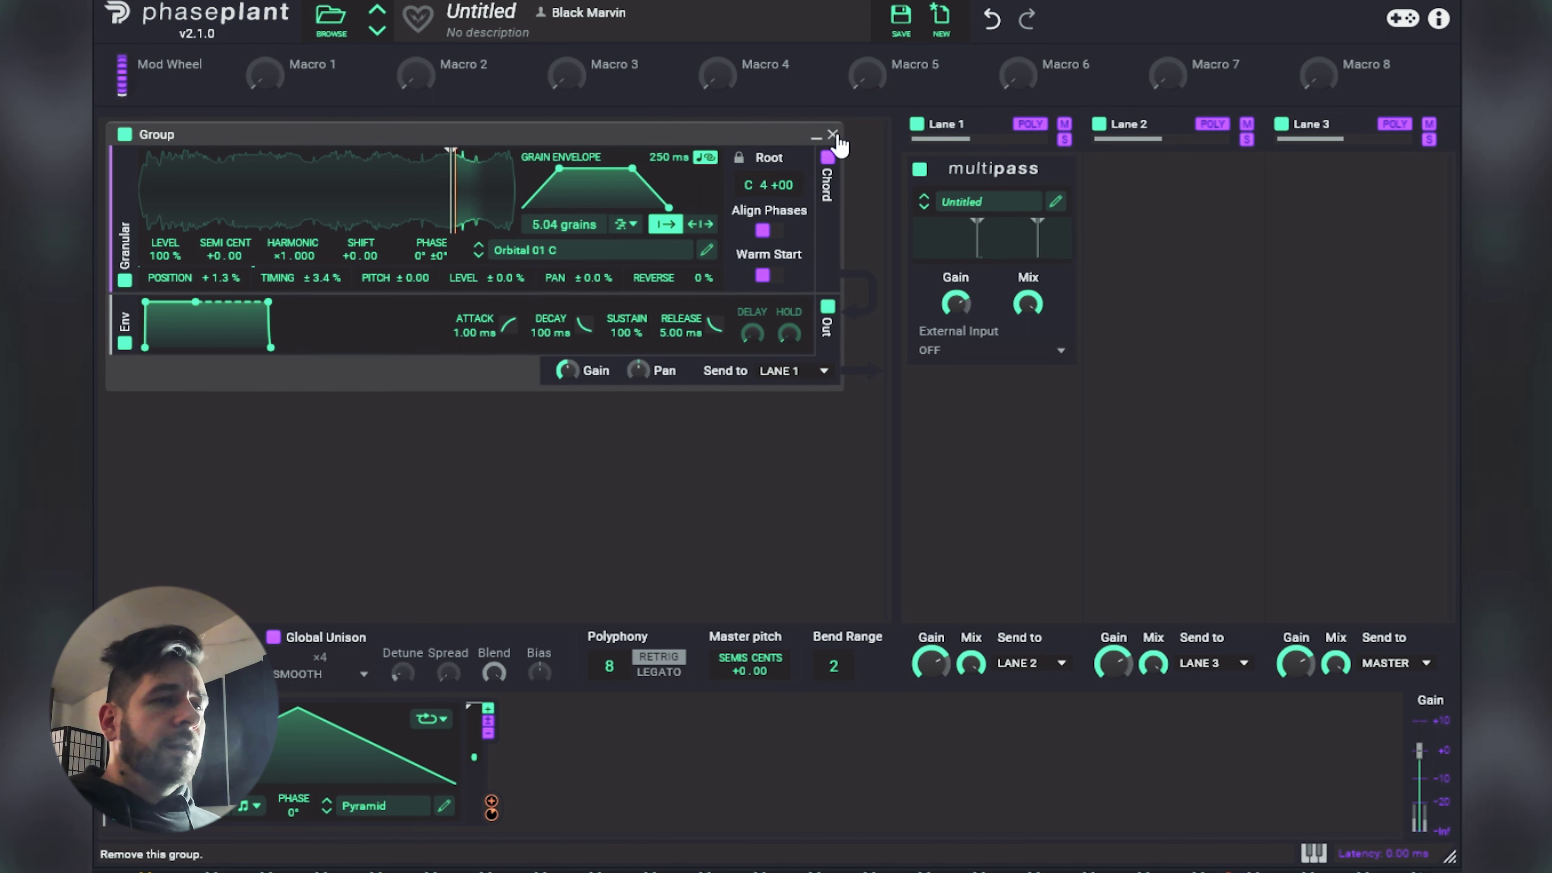
Add an LFO inside Multipass at about 0.701 Hz and assign it to modulate the Delay's Pan.
click(1060, 211)
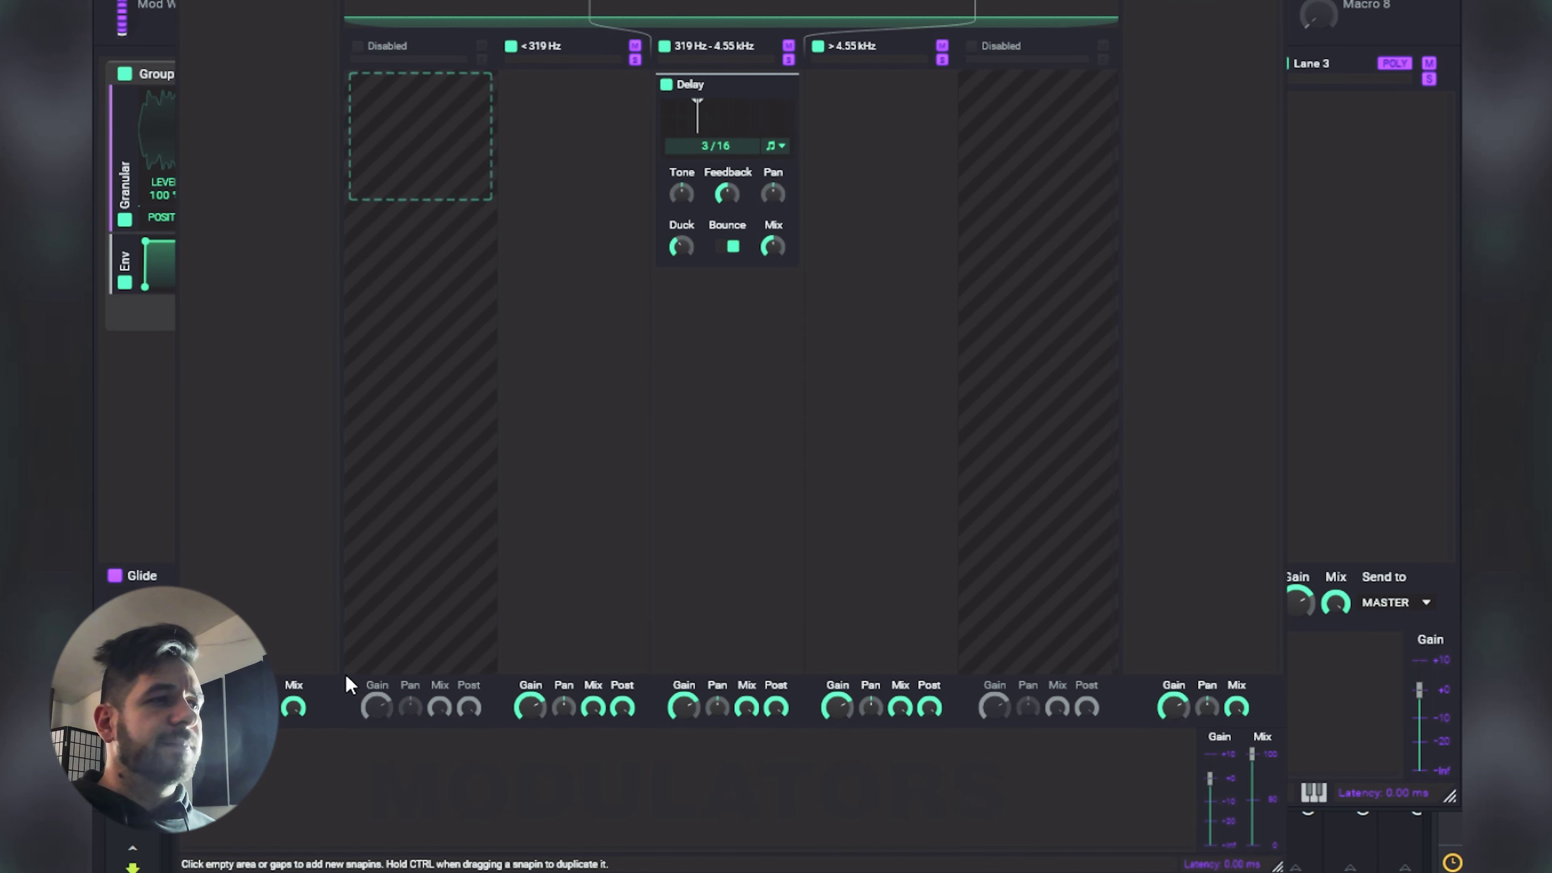
click(292, 783)
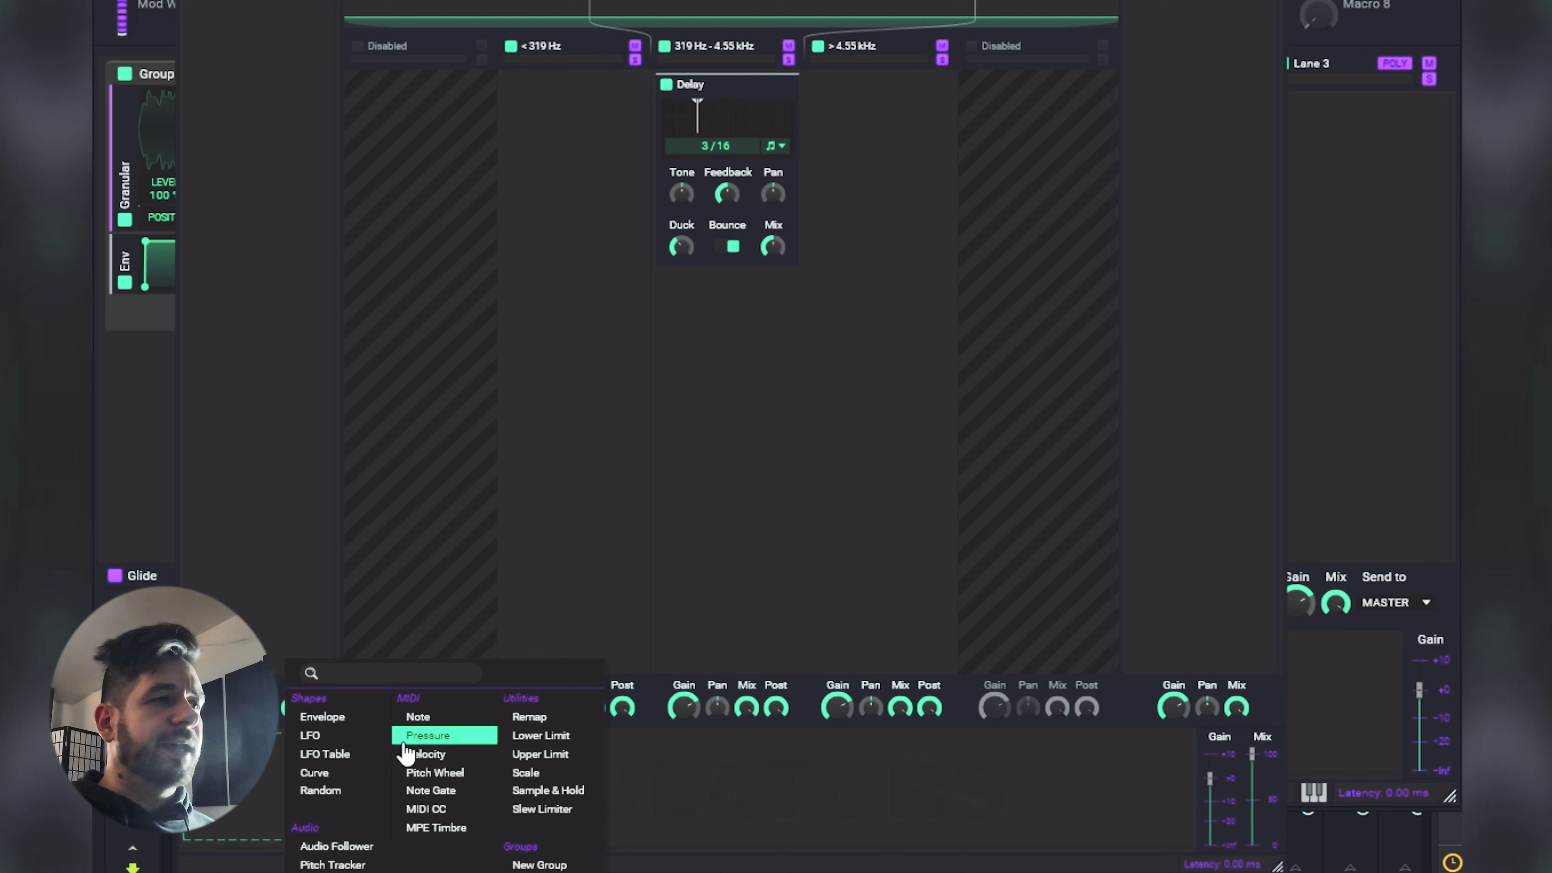
click(351, 754)
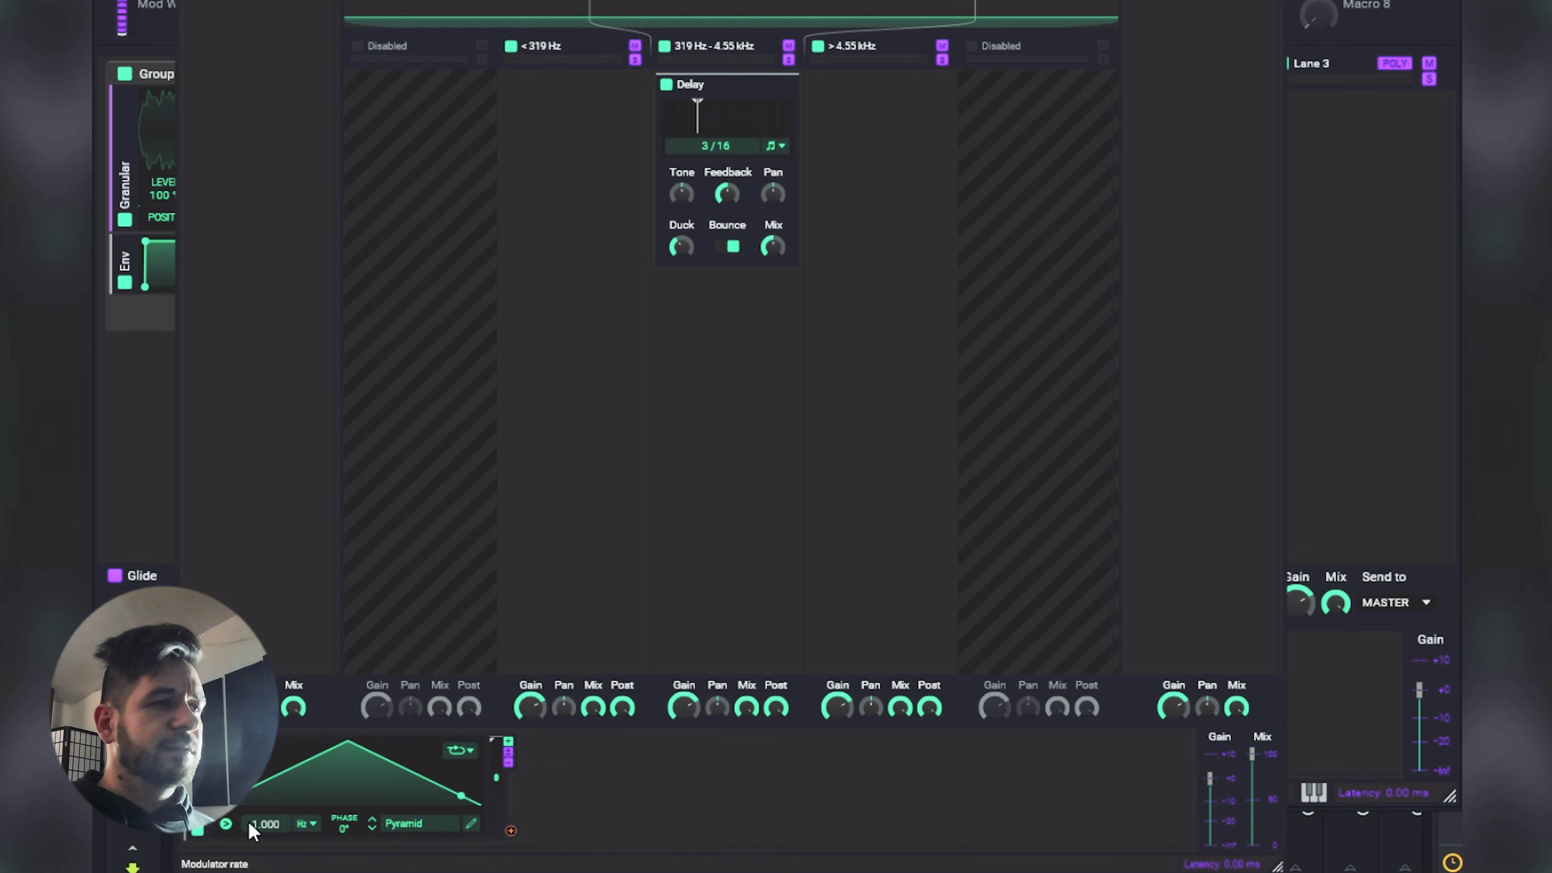
drag(512, 832, 773, 202)
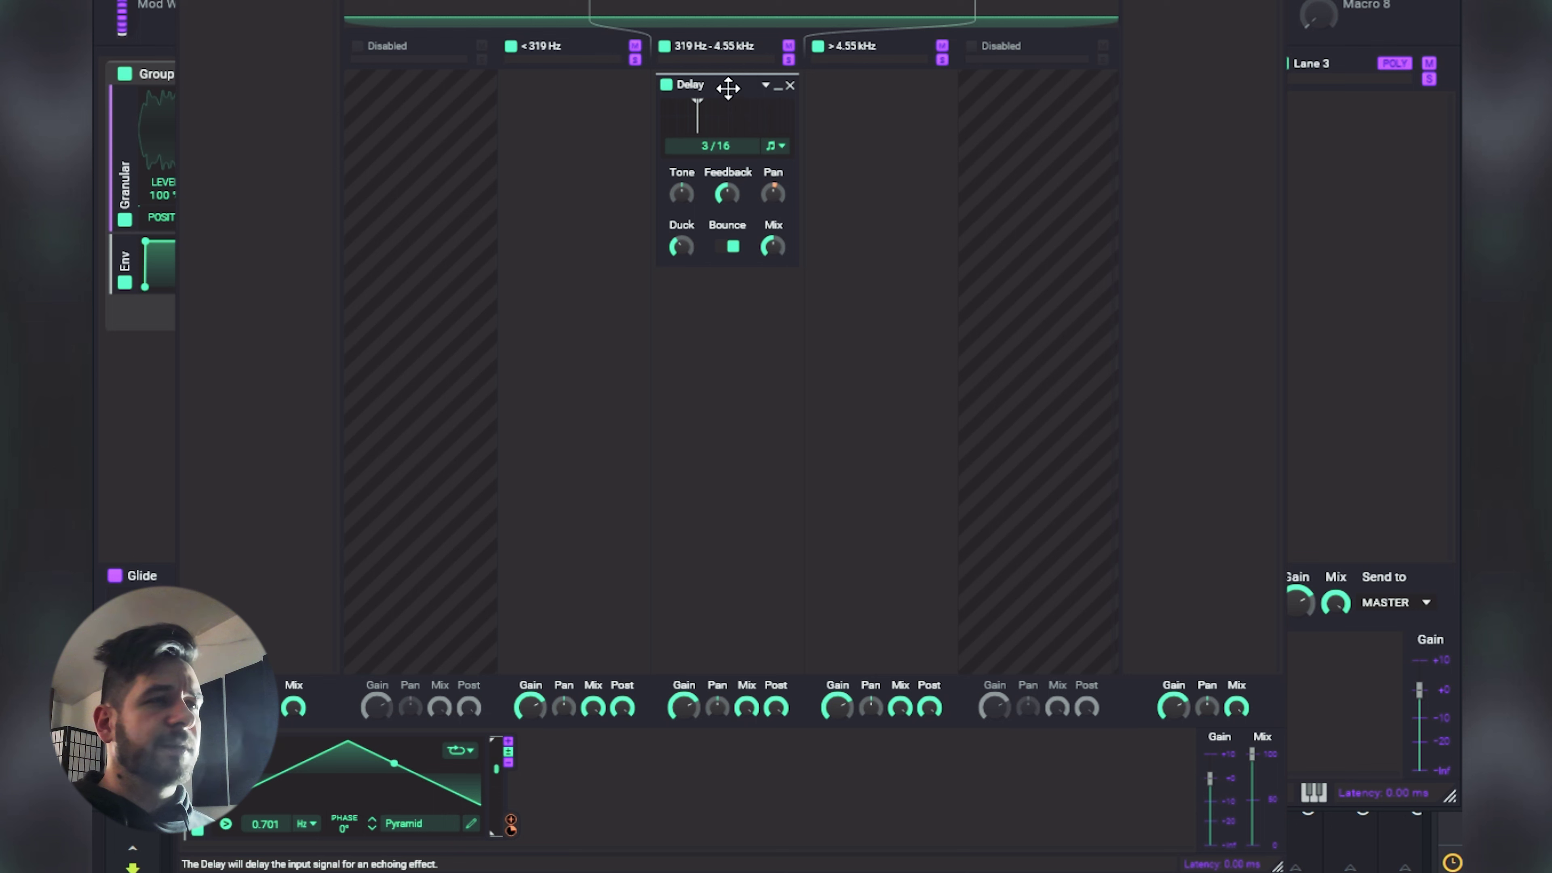
Duplicate the Delay below itself in the middle band, set the copy's time to 5/16 and reset its Pan modulation.
drag(731, 86, 733, 241)
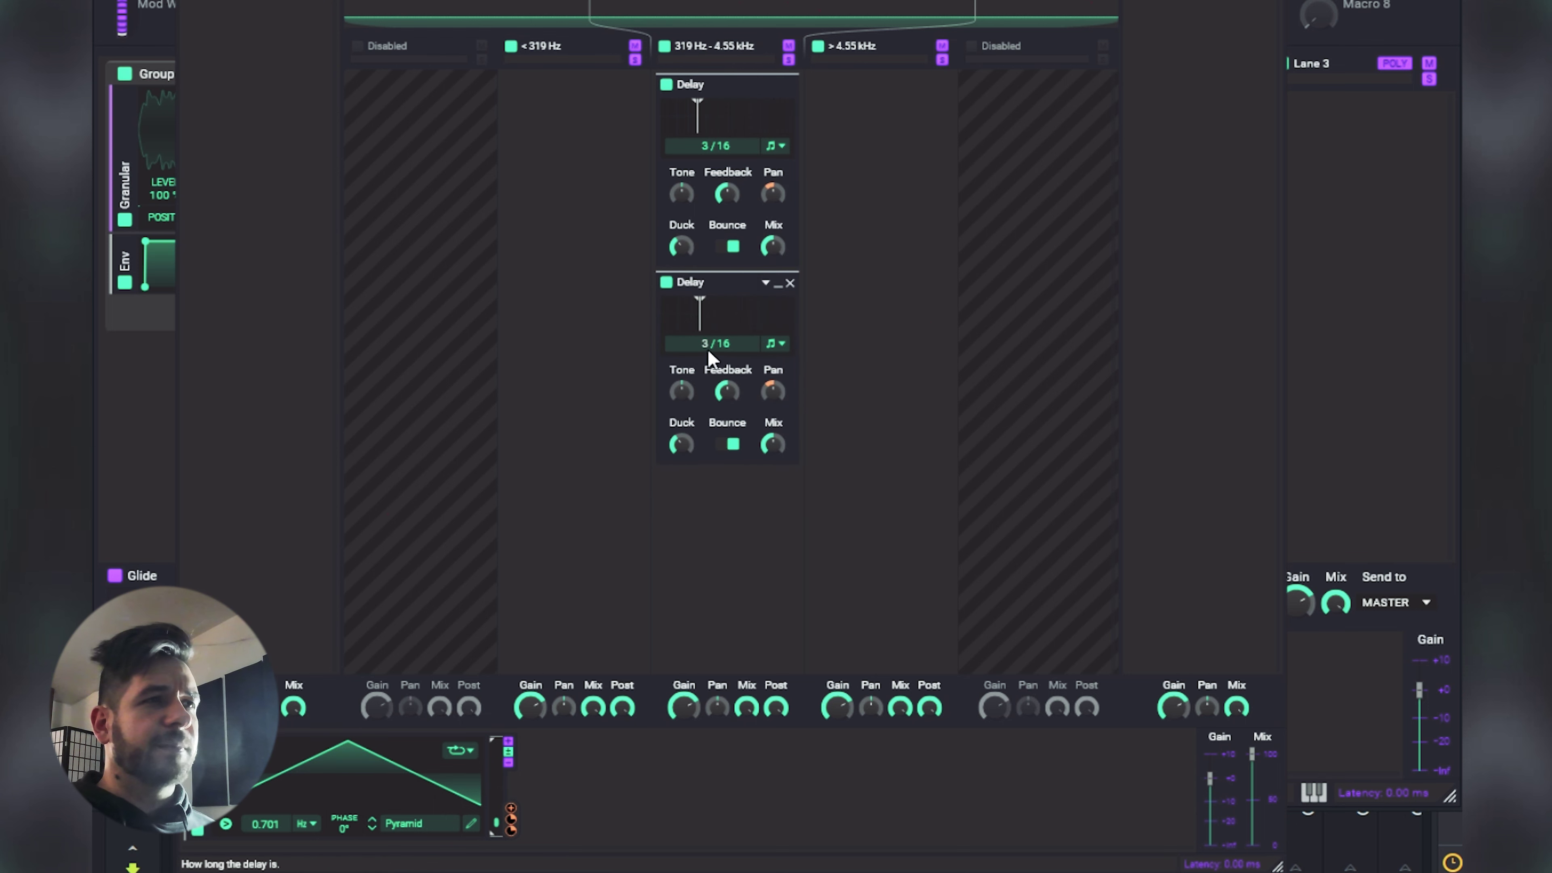
drag(708, 342, 708, 335)
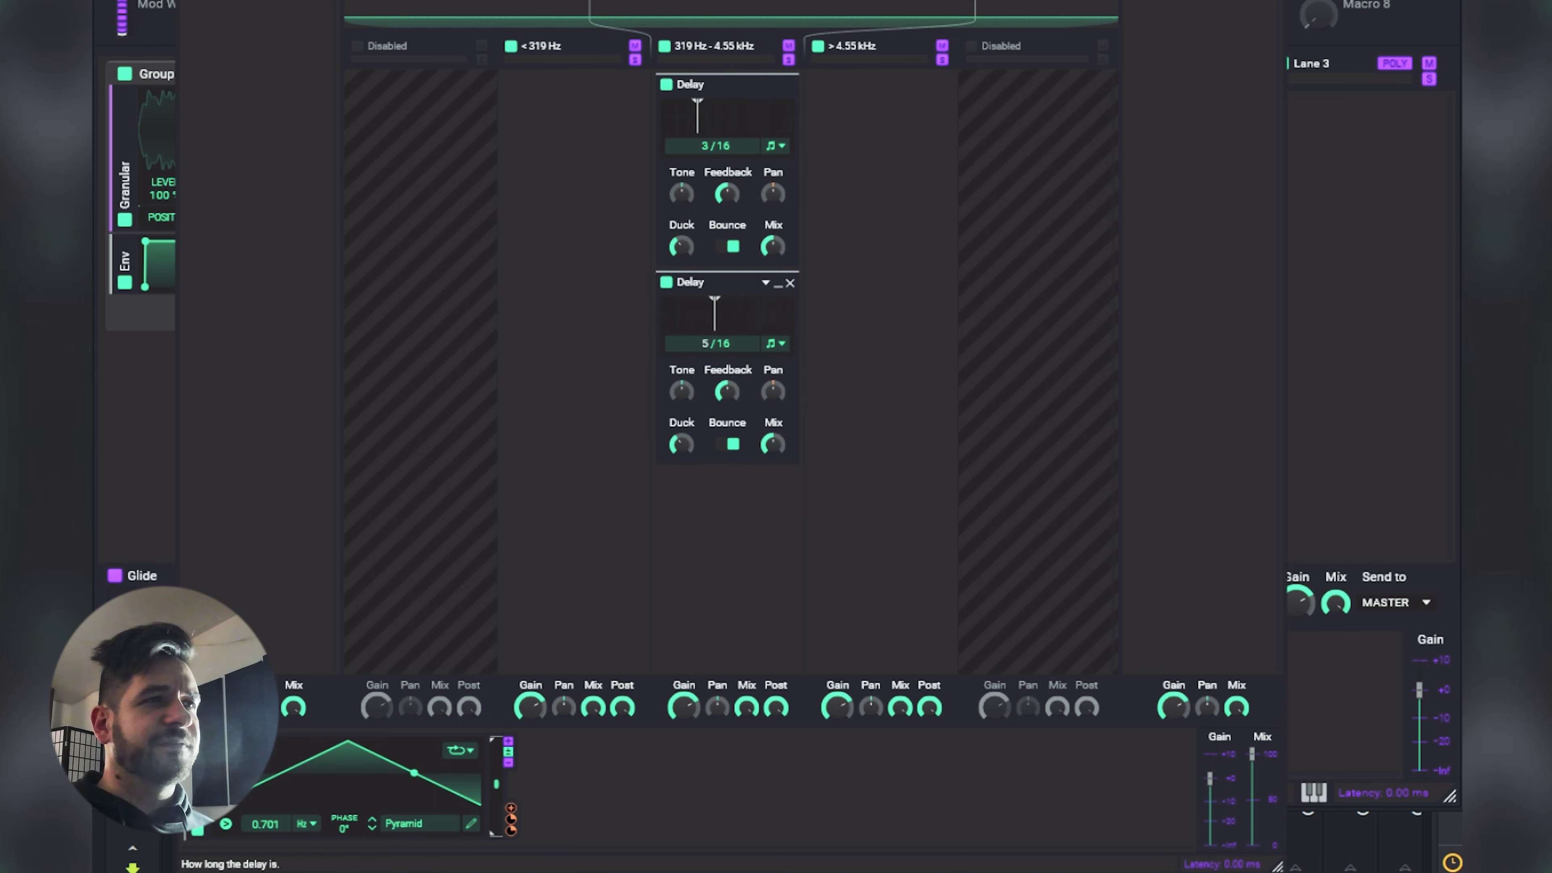
double_click(773, 408)
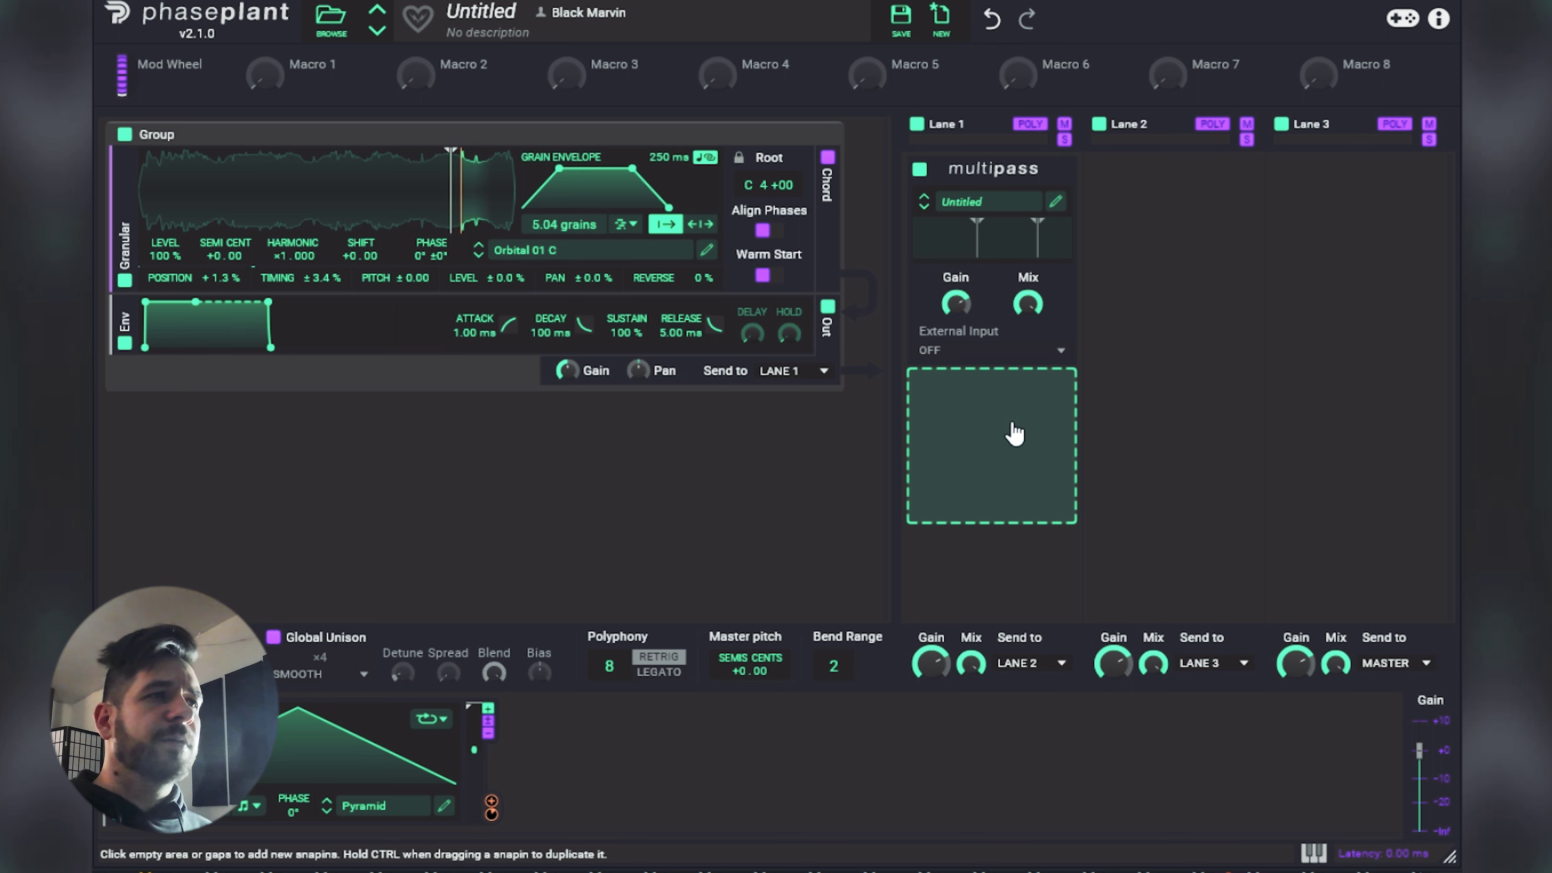
Add a Snap Heap below Multipass in Lane 1 and load the Gate - 09 preset from the user's Storm Gates folder.
click(1004, 434)
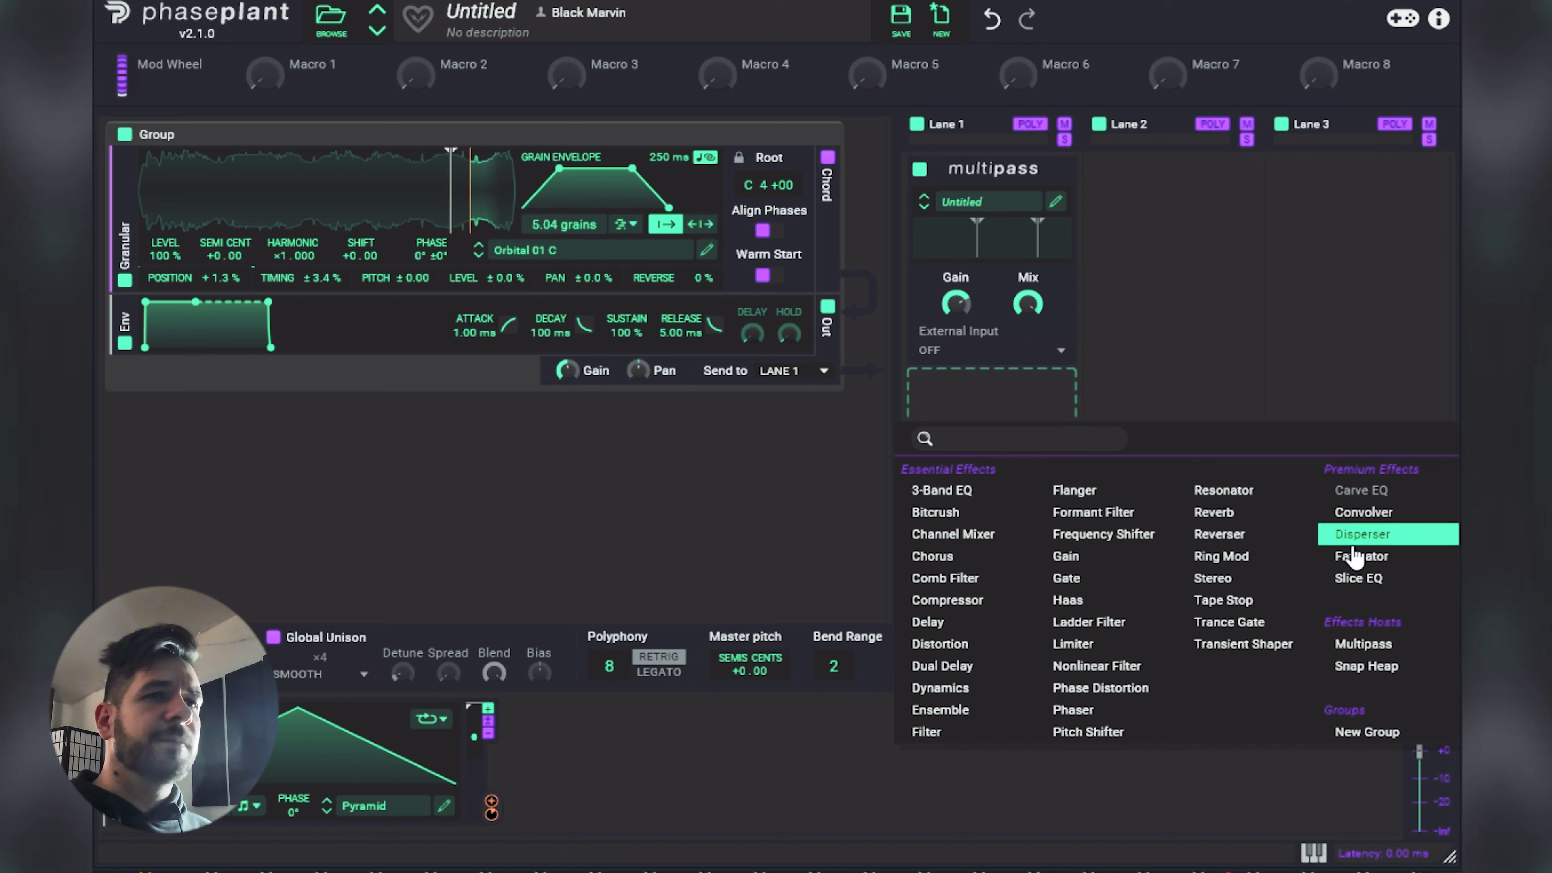
click(1390, 667)
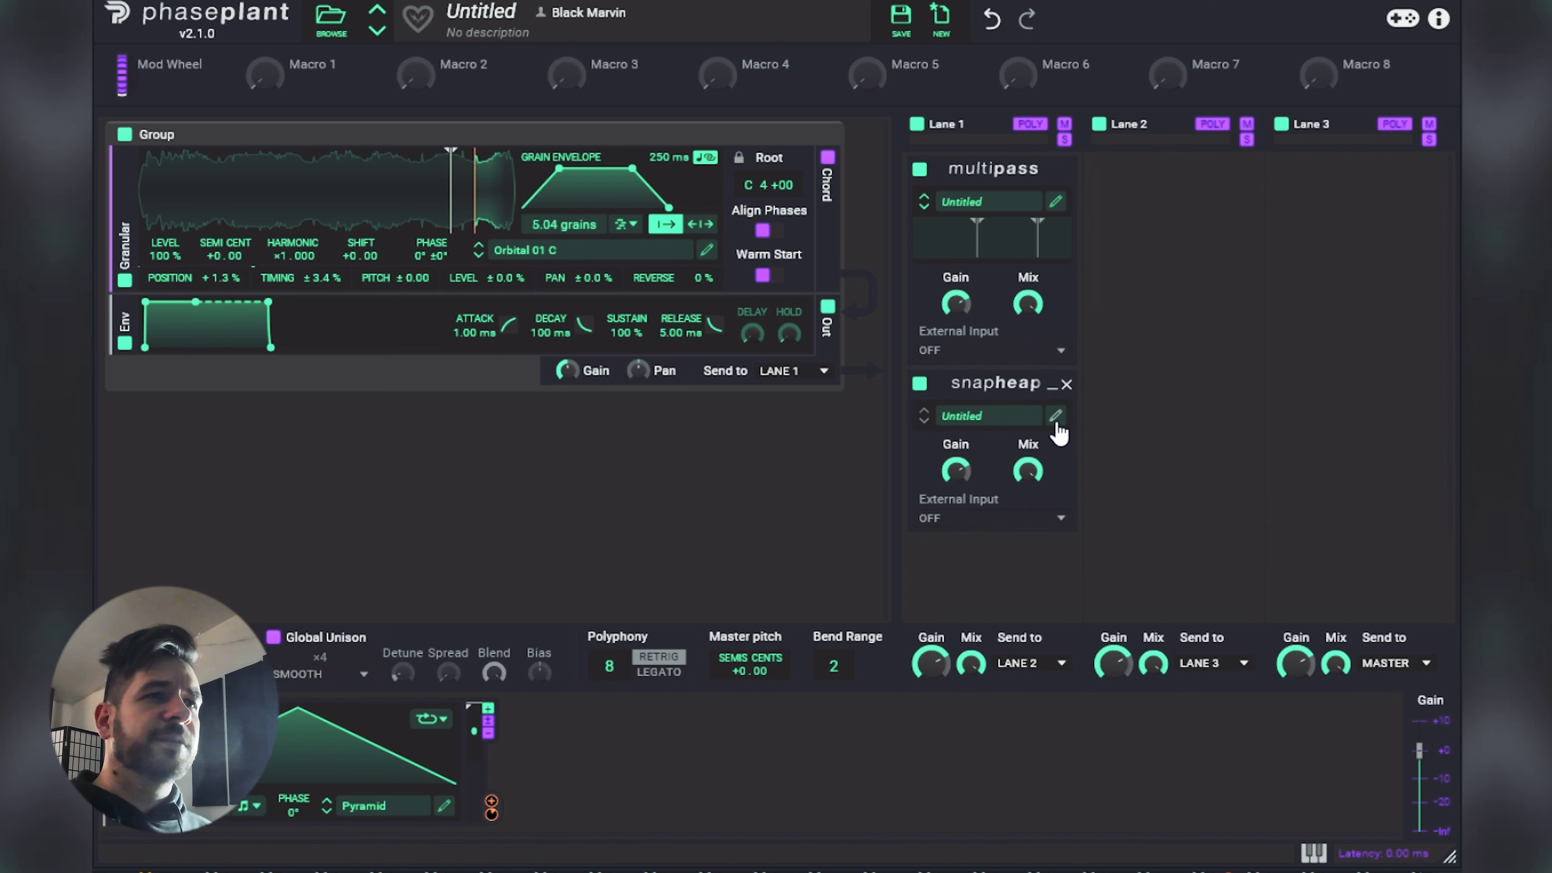
click(989, 417)
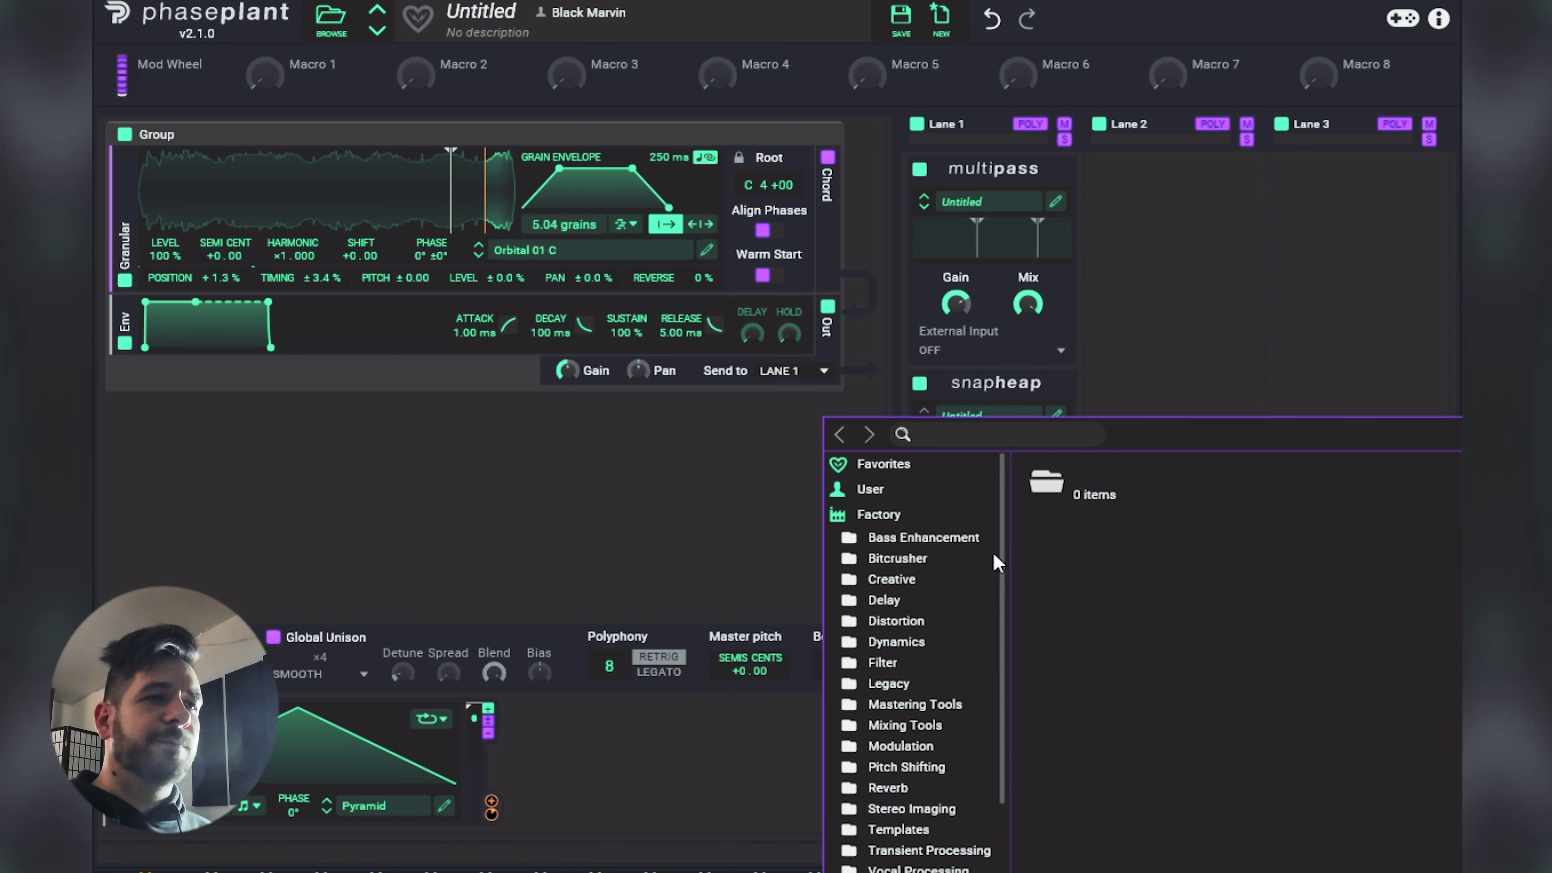
click(870, 490)
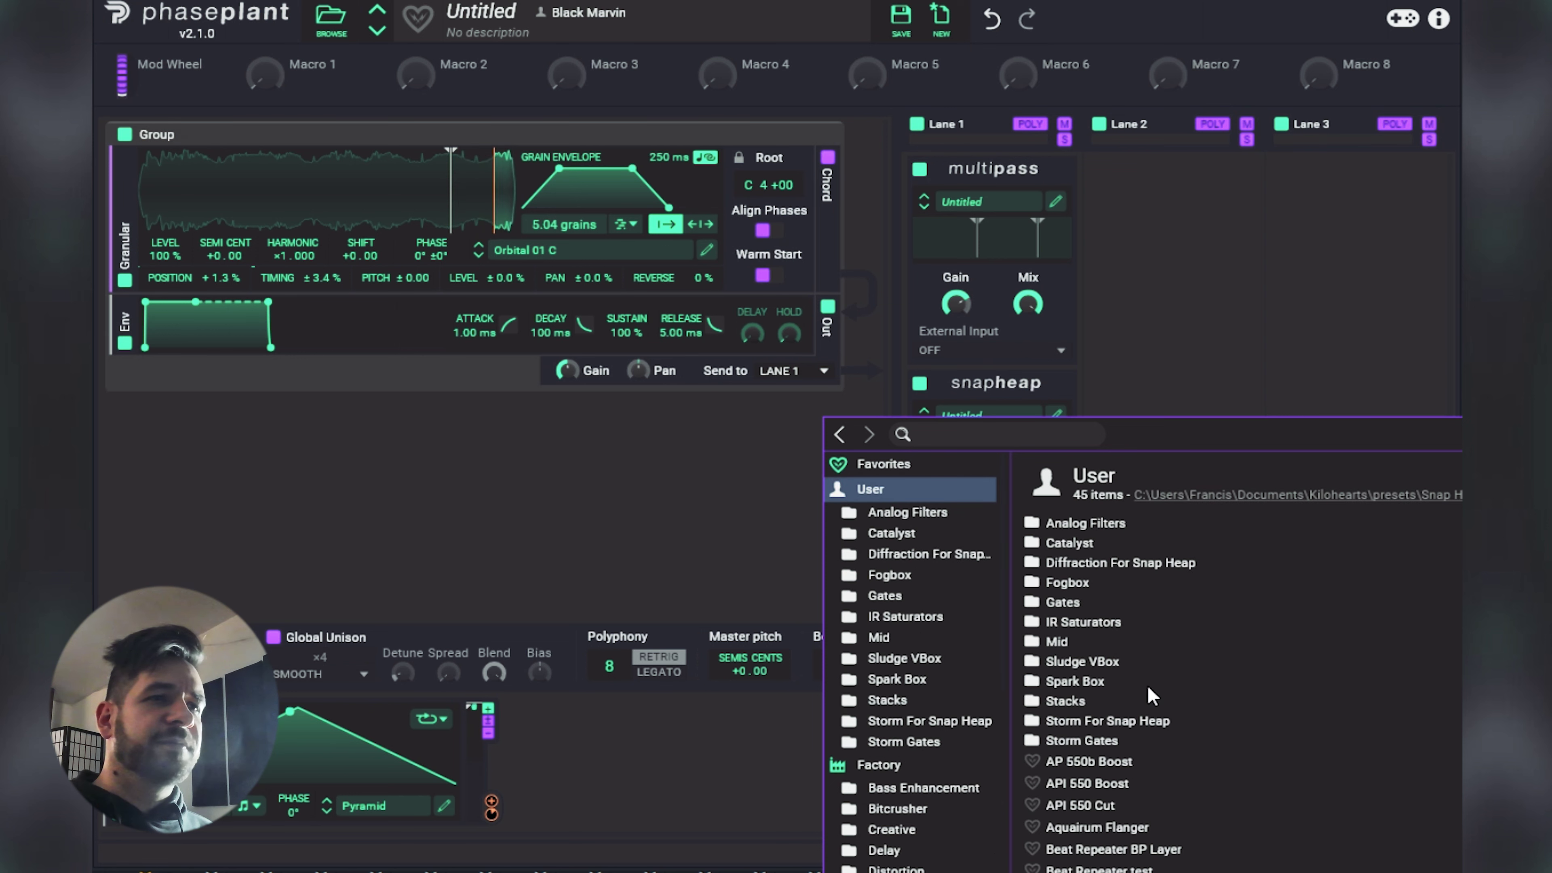
scroll(1149, 685, down, 5)
scroll(1141, 647, up, 4)
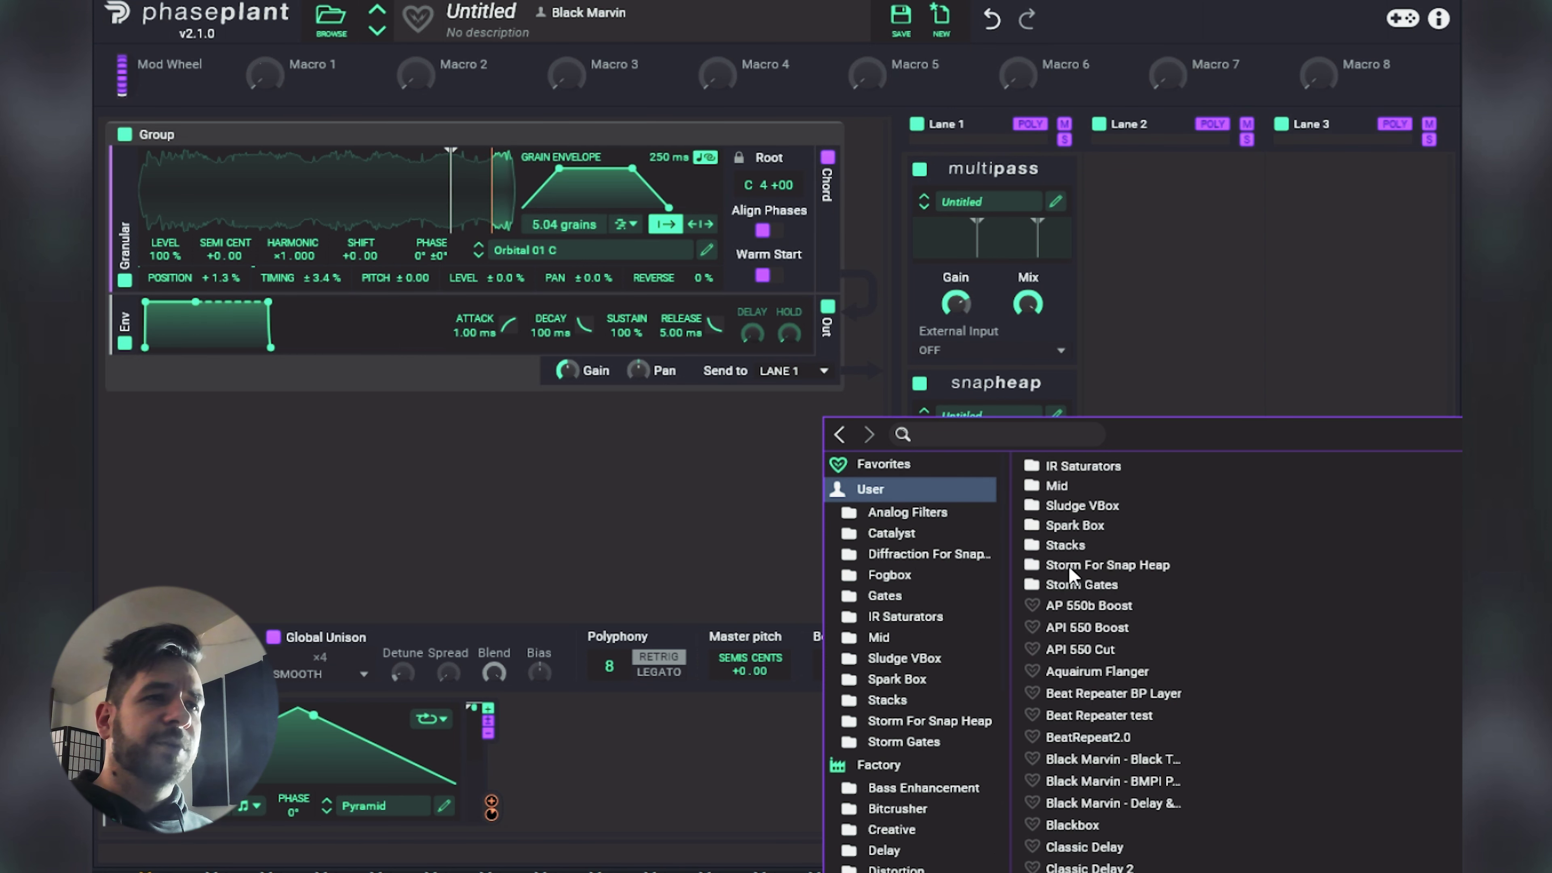
click(1083, 585)
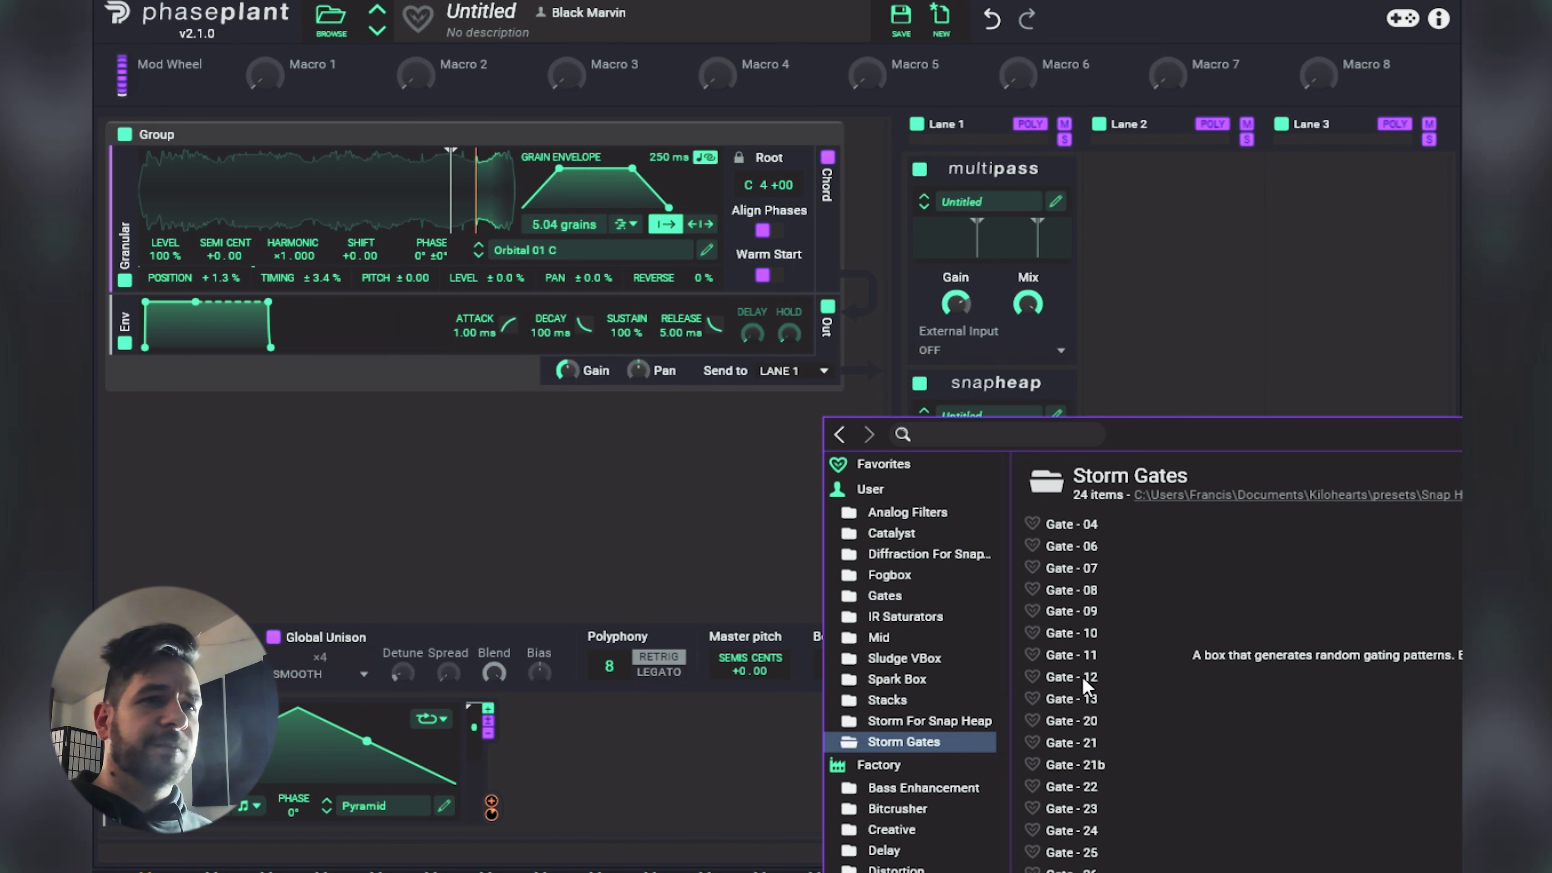
click(1084, 613)
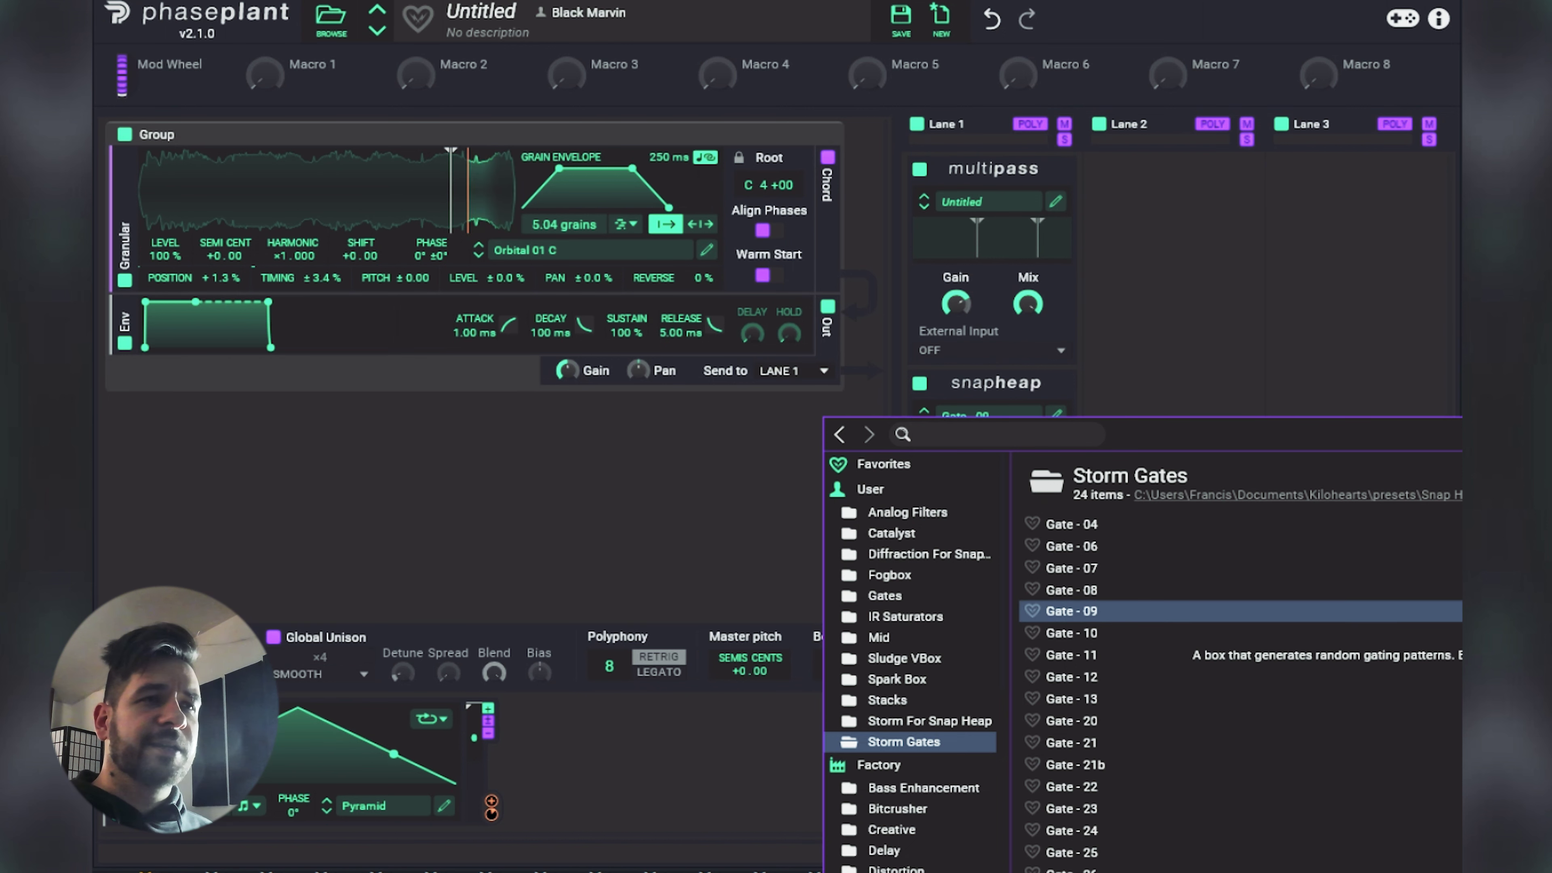
drag(1028, 470, 1028, 507)
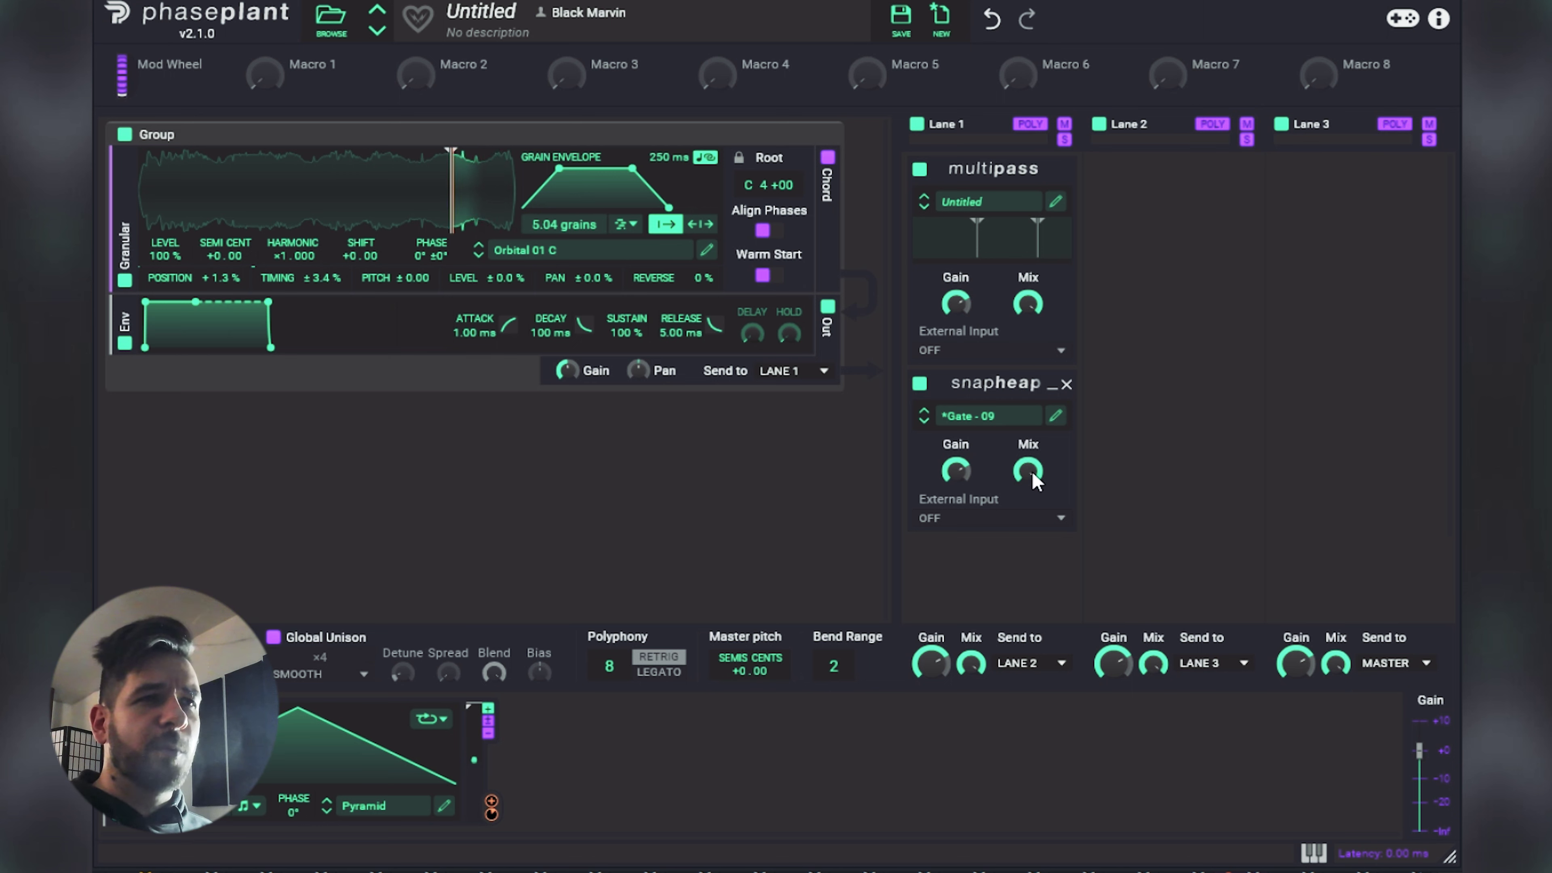
click(641, 745)
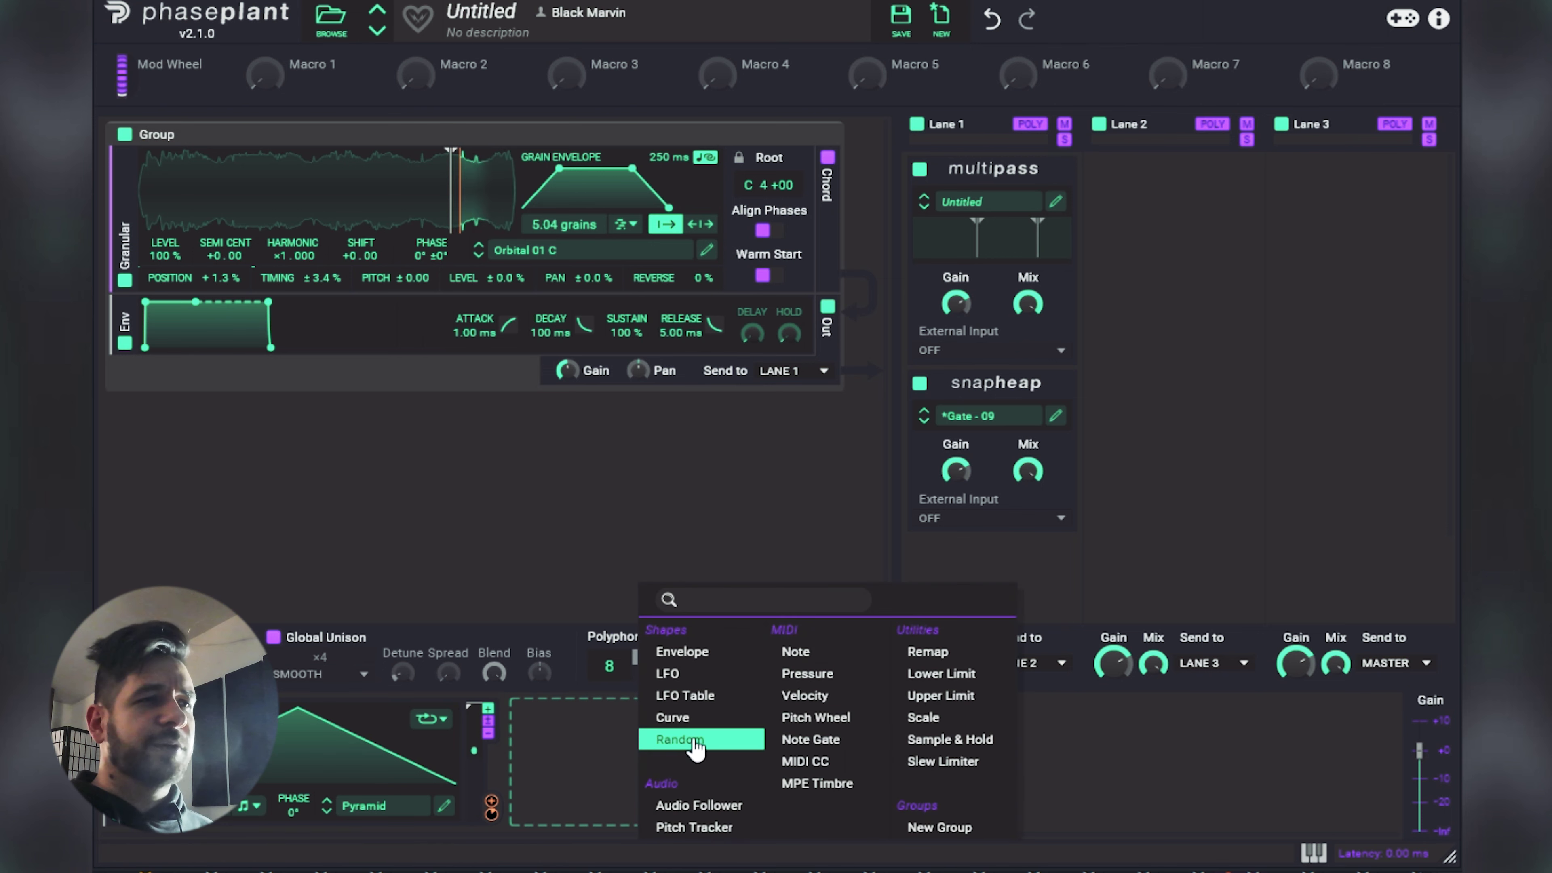
click(697, 675)
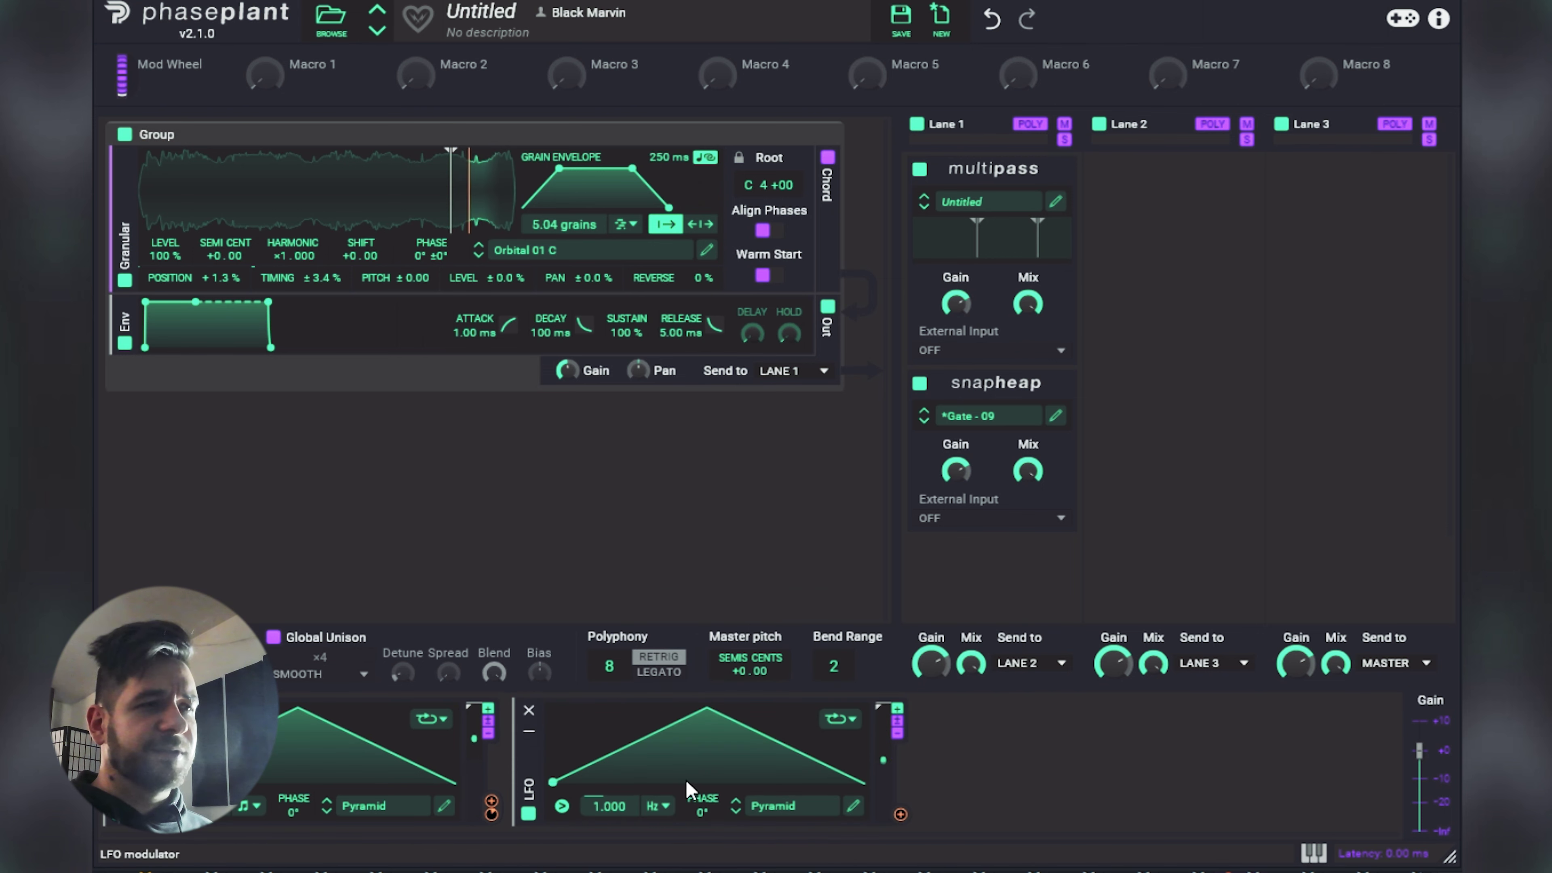
drag(900, 814, 582, 390)
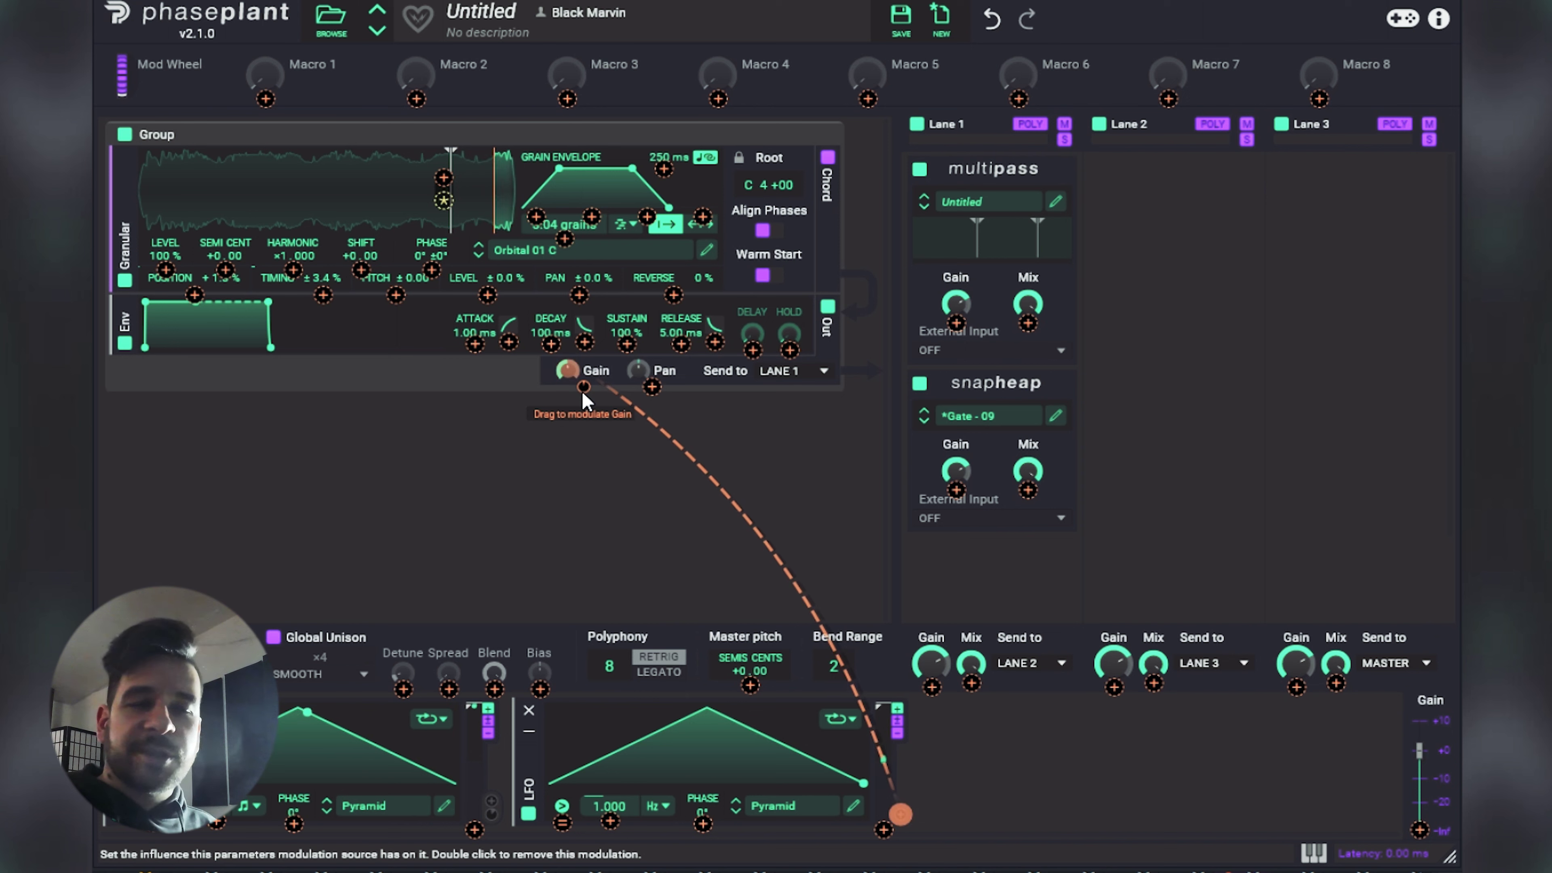
key(ctrl+z)
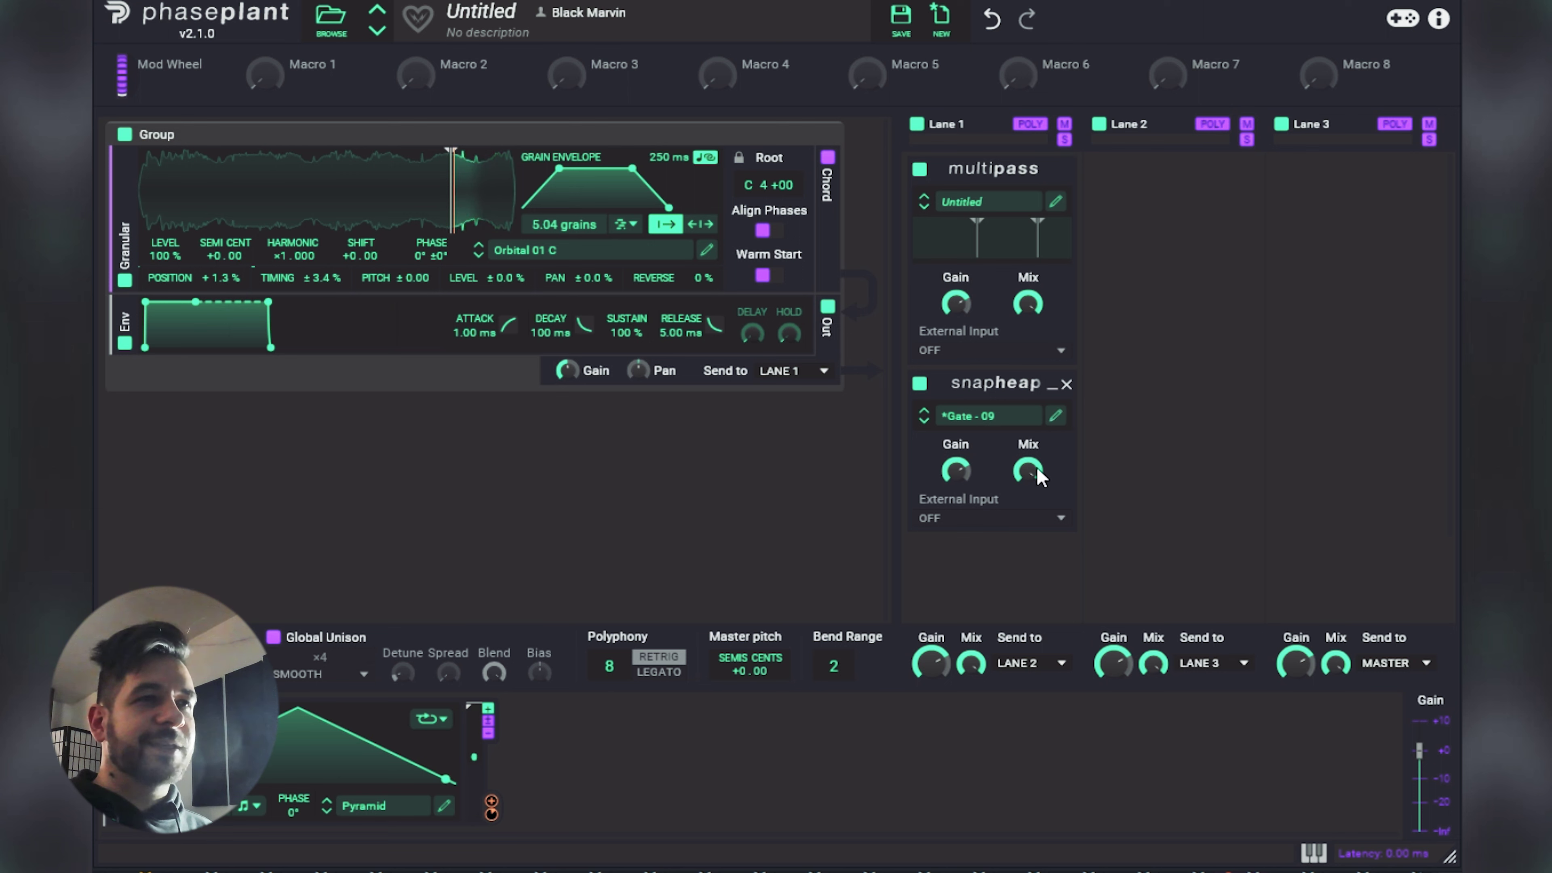
Turn the Snap Heap's Mix fully down and assign Macro 2 to modulate it.
drag(1028, 472, 1028, 487)
drag(445, 84, 1028, 489)
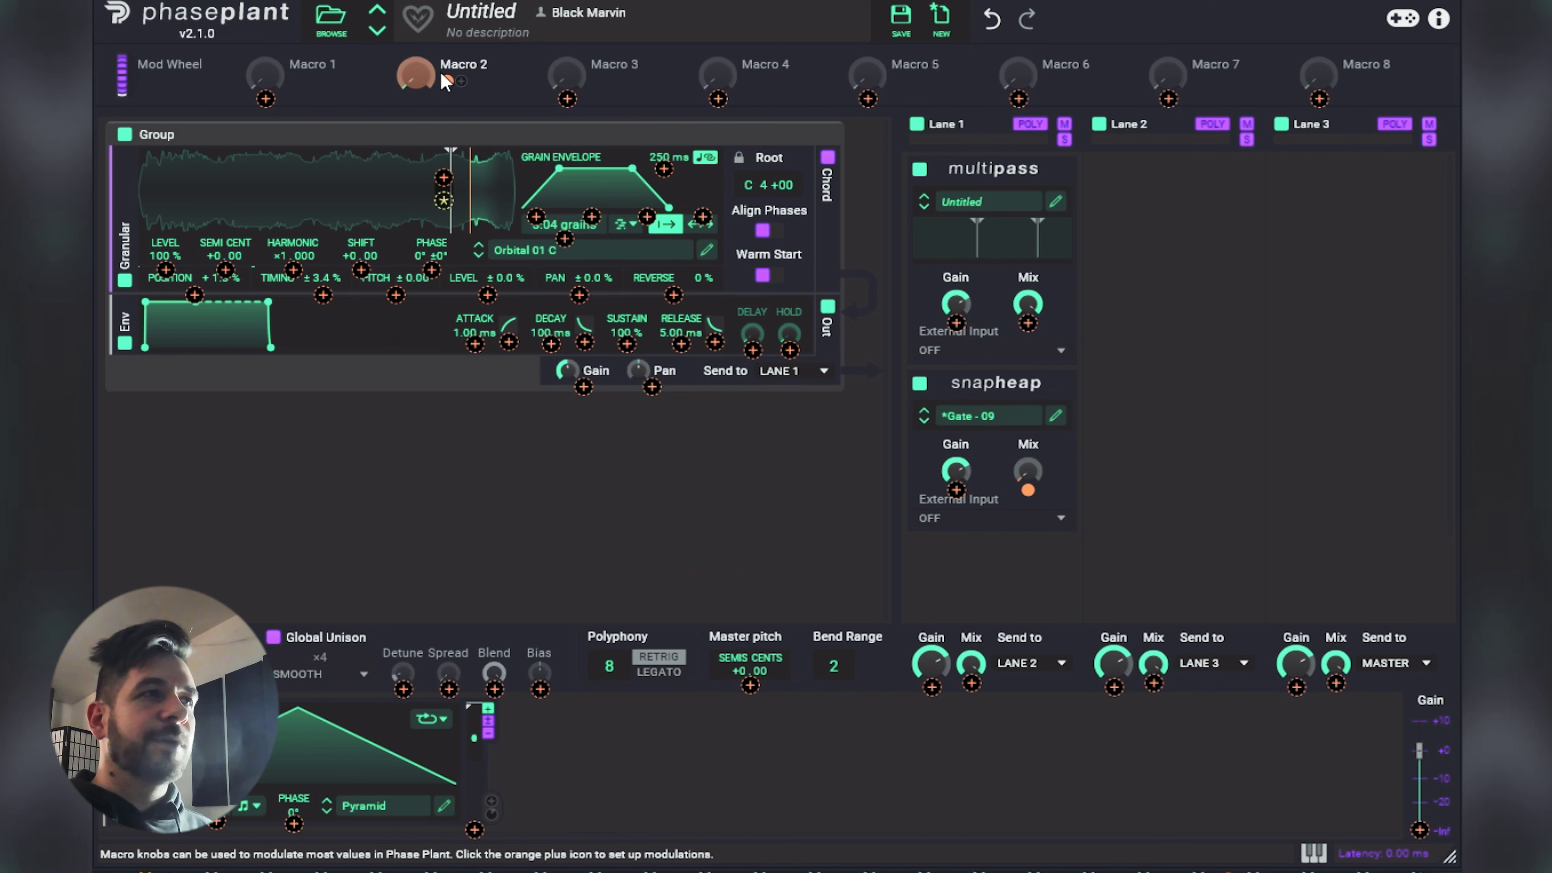
Rename Macro 2 as Gate.
double_click(471, 63)
text(Gate)
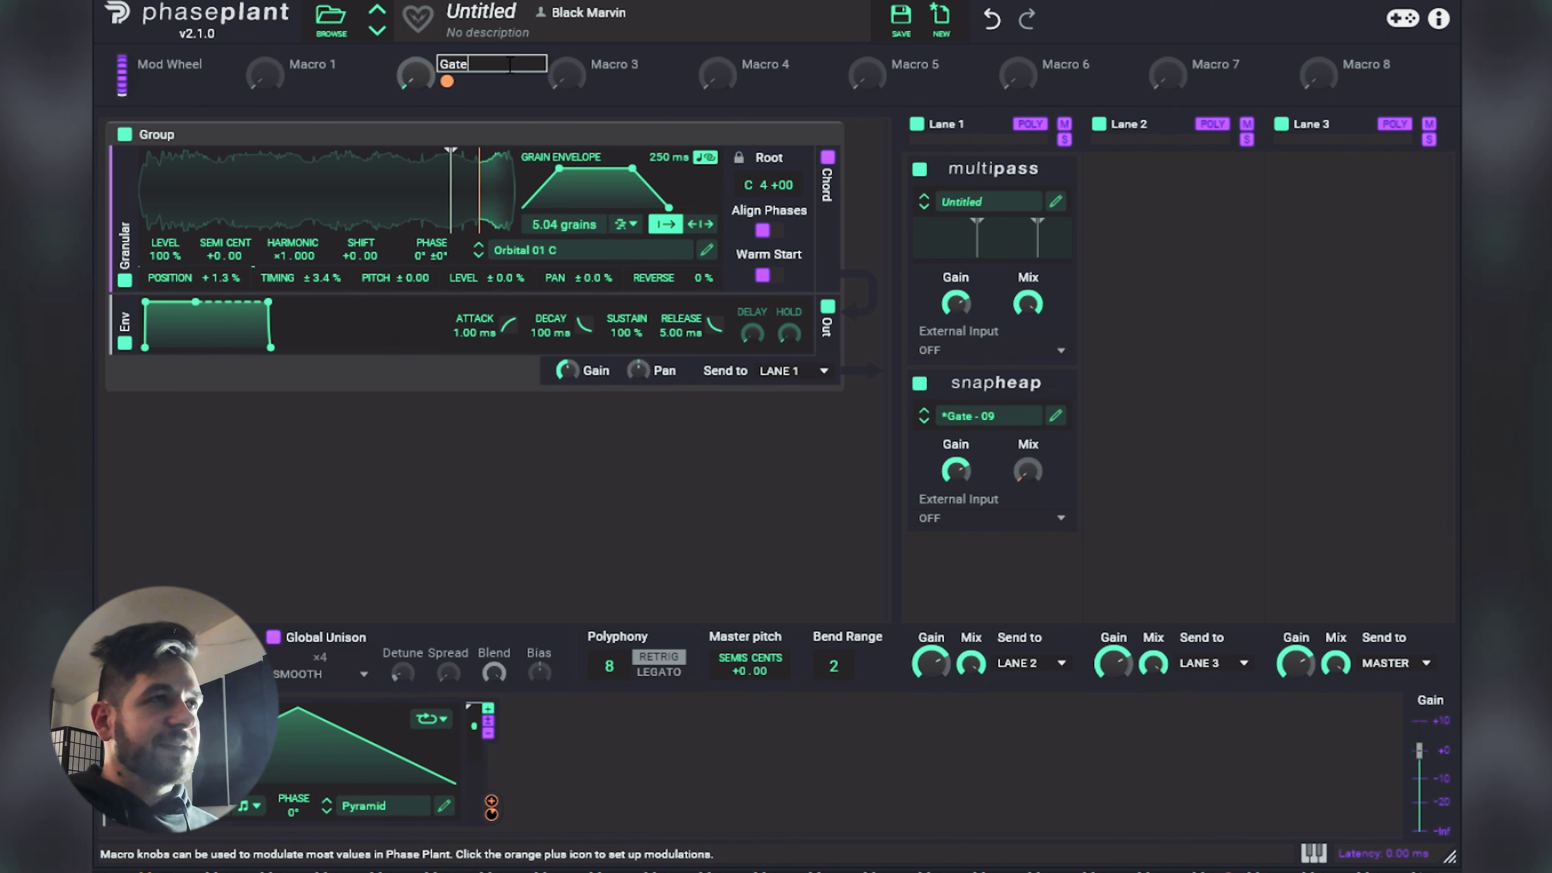
key(Return)
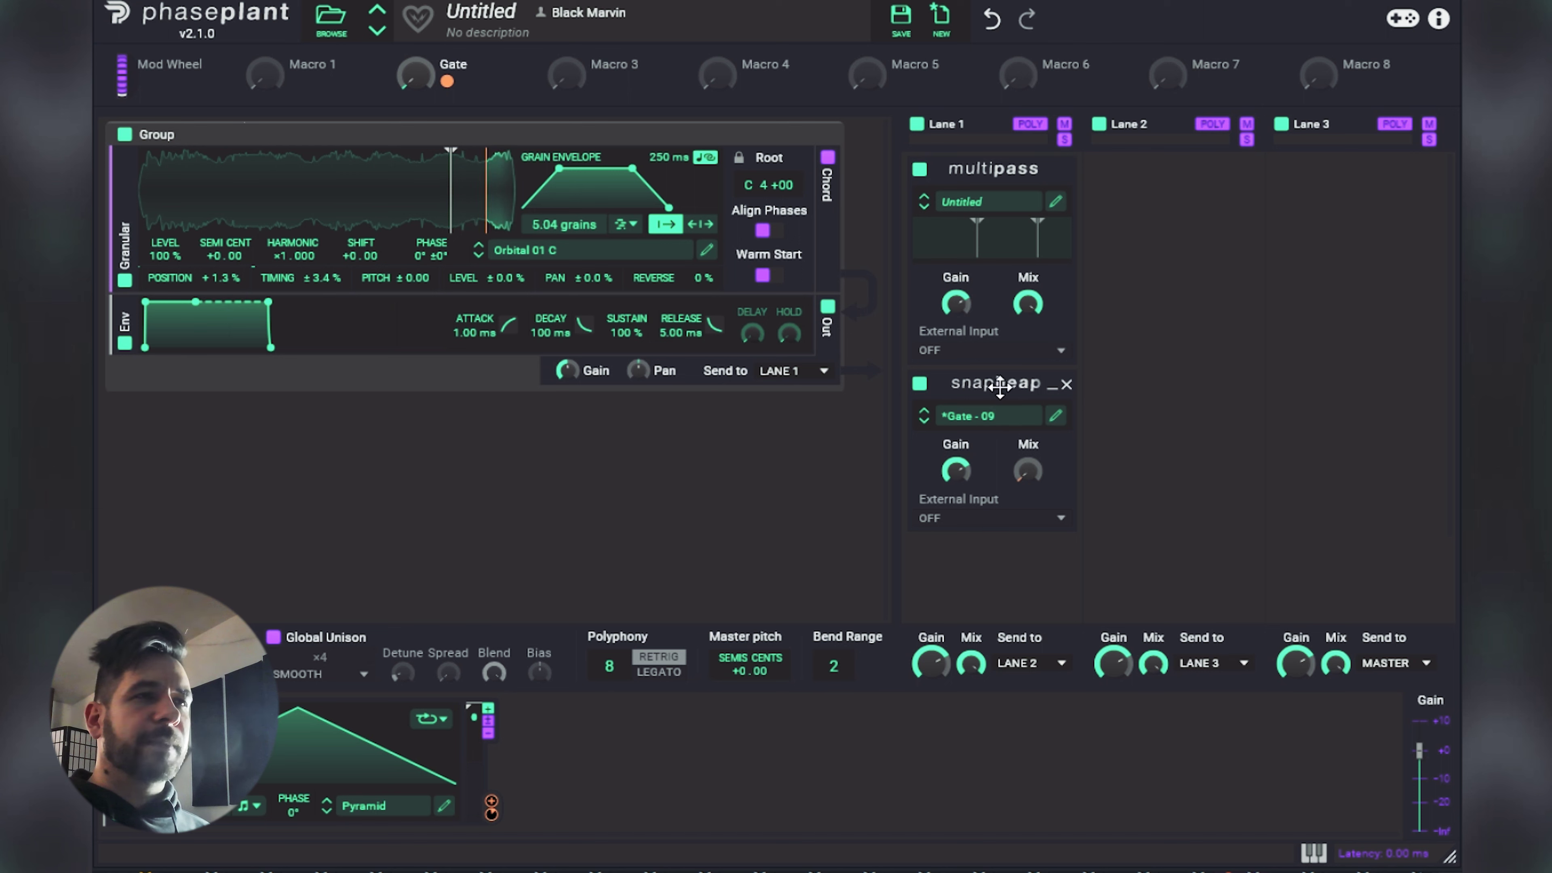
Move the Snap Heap above Multipass in Lane 1 and raise the Gate macro to its maximum.
drag(1000, 385, 1008, 171)
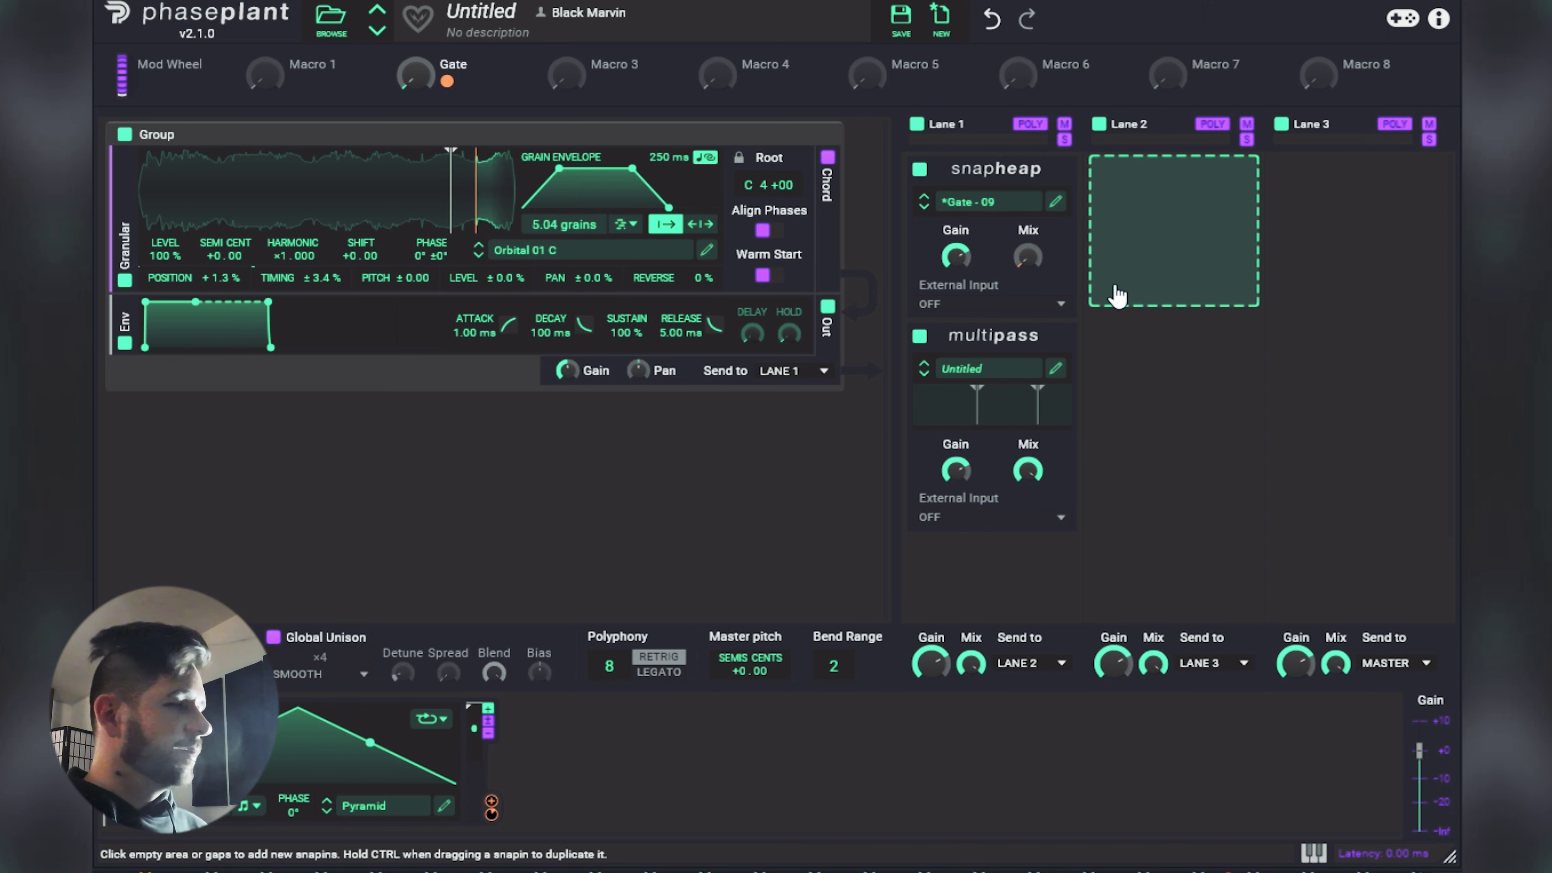
drag(418, 103, 419, 85)
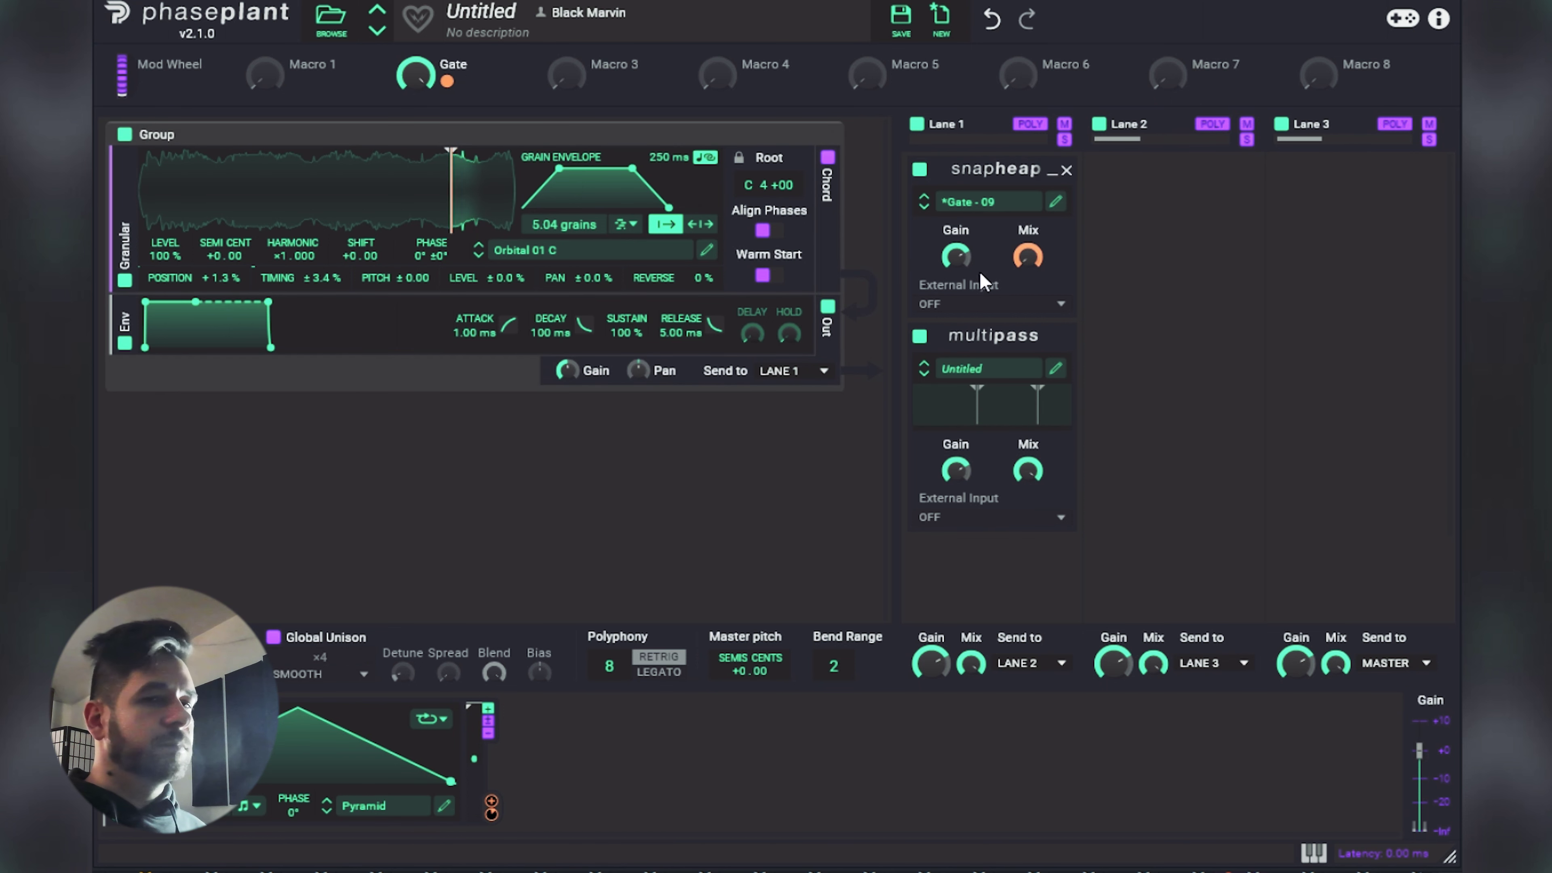
Look through the Snap Heap gate presets in the Storm Gates folder without loading another one.
click(1008, 202)
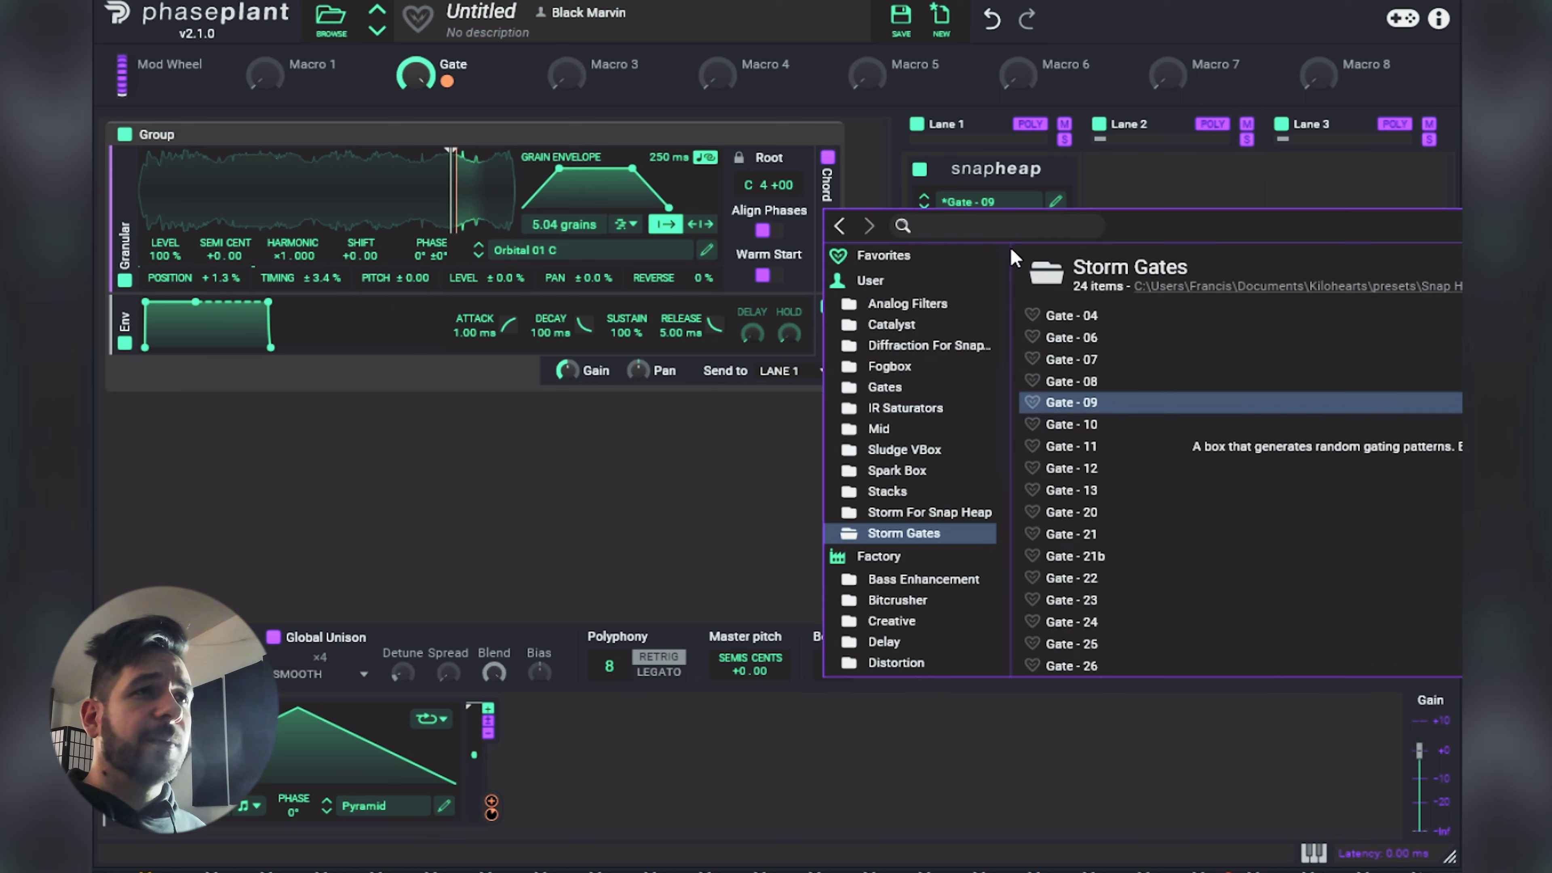
scroll(1133, 407, down, 3)
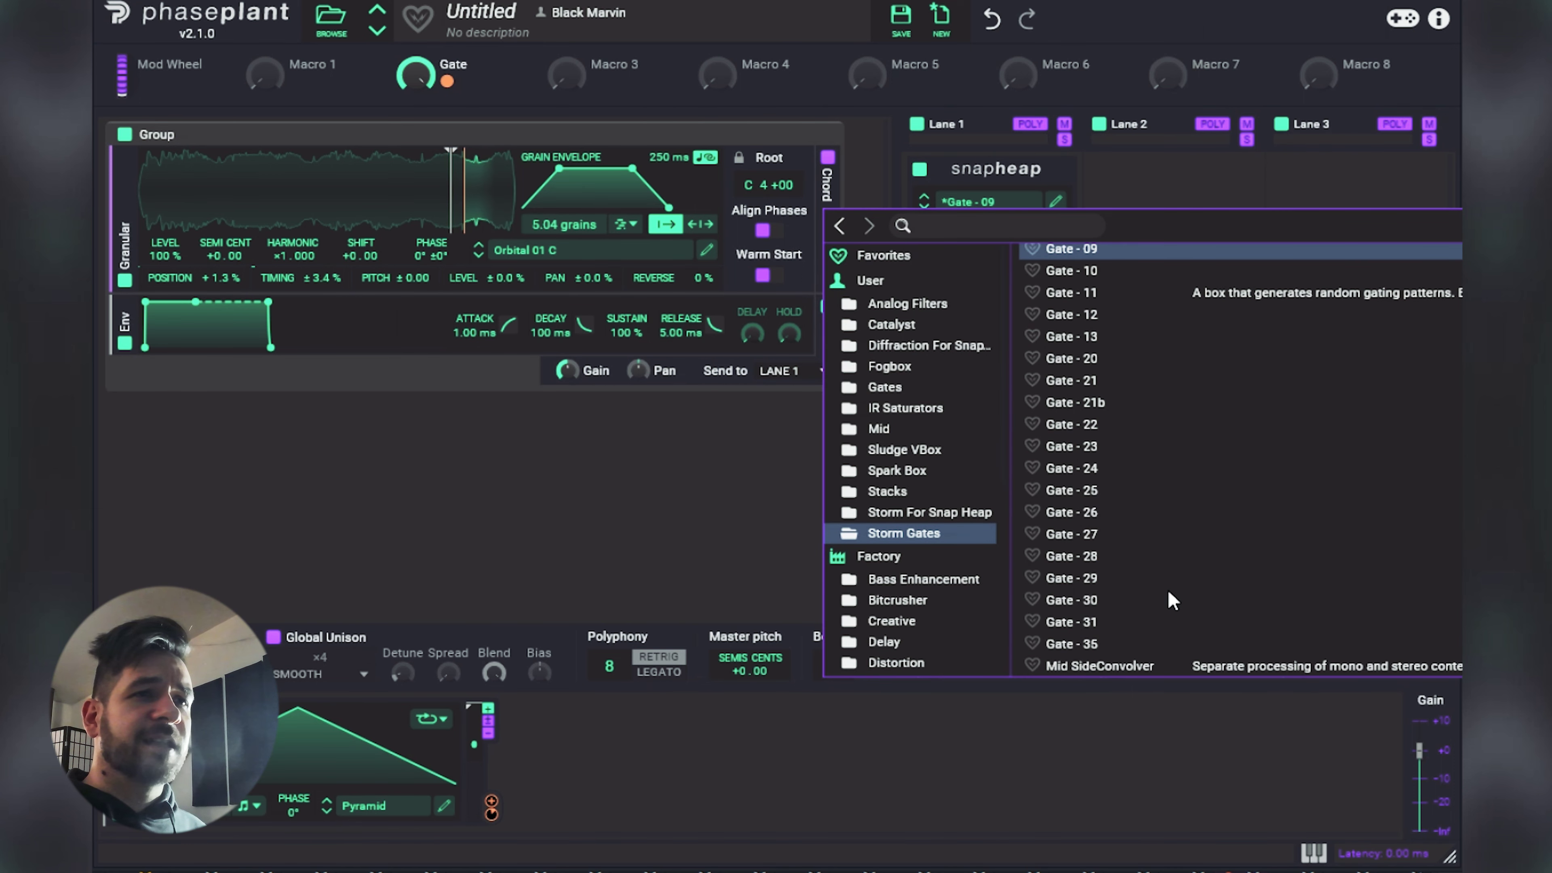
scroll(1165, 589, up, 3)
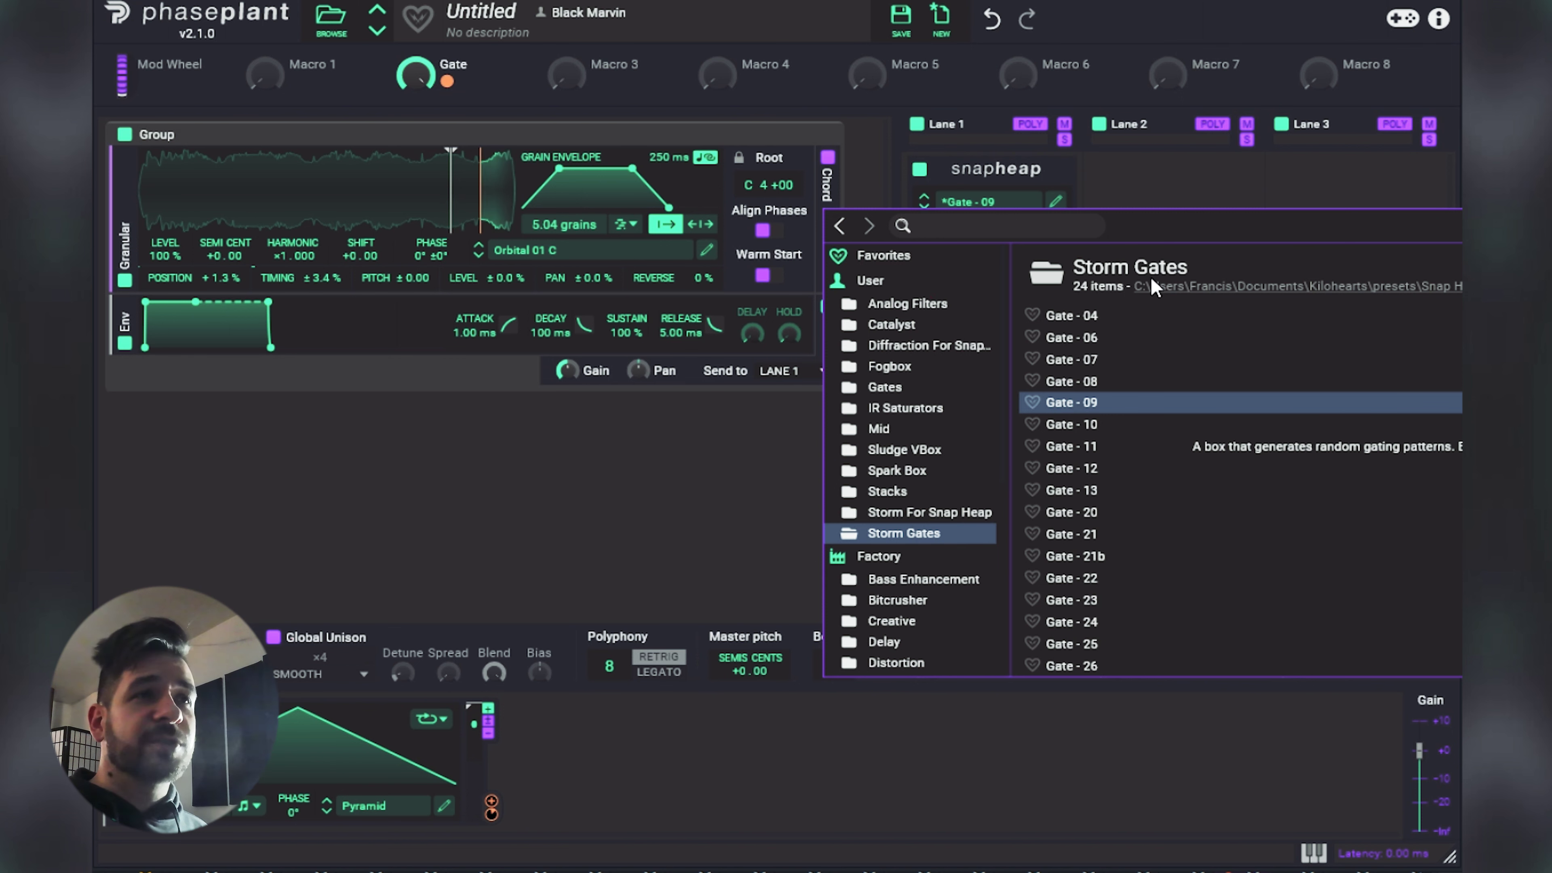
key(Escape)
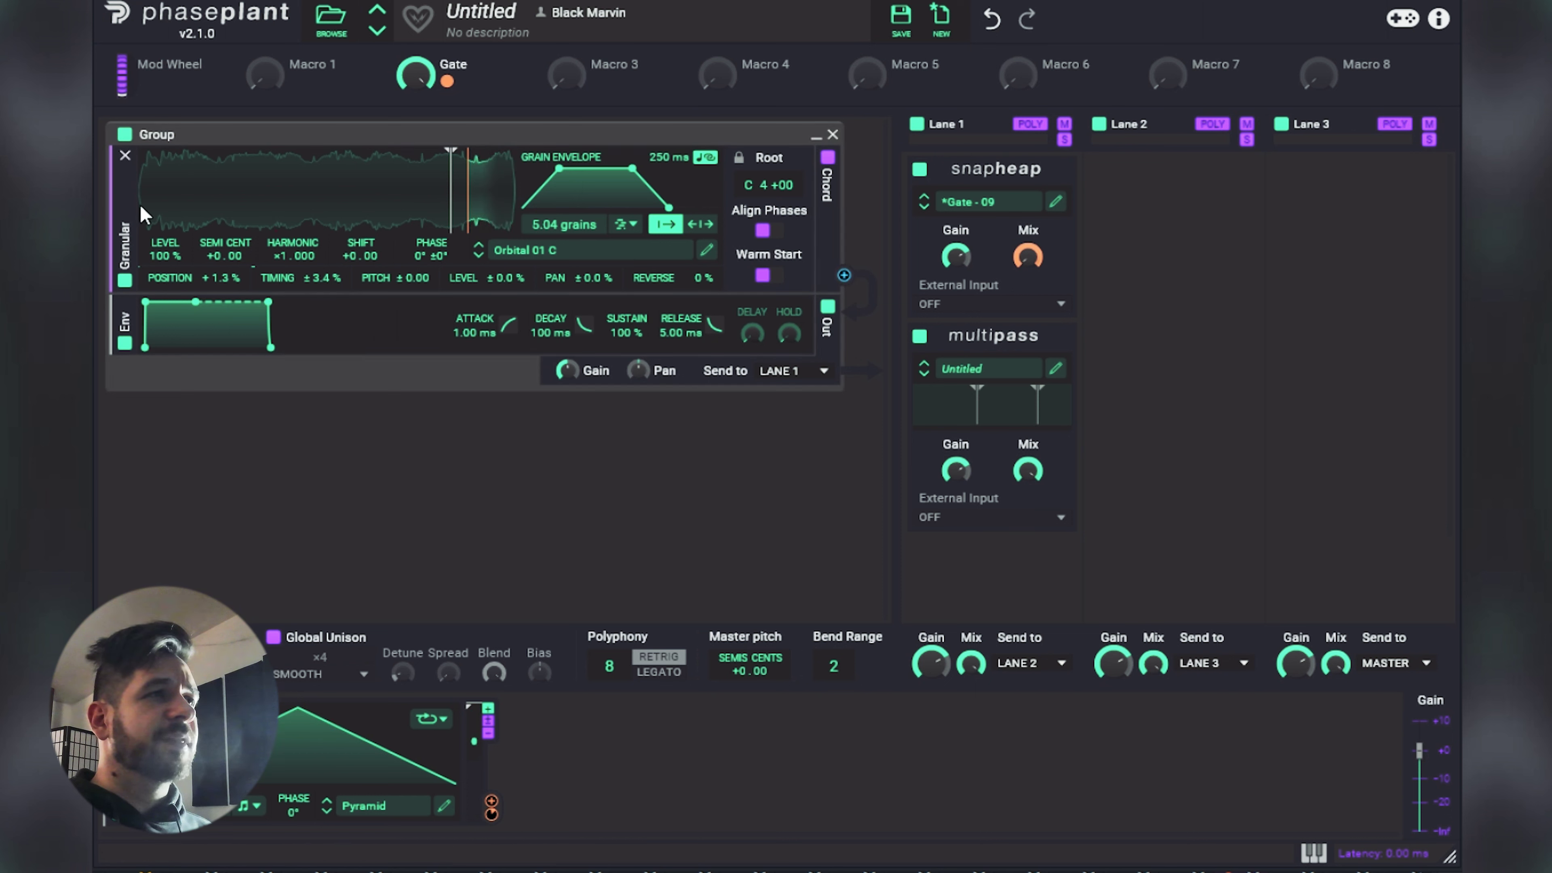
Assign Macro 3 to modulate the granular generator's sample position and turn the macro fully up.
mouse_move(598, 82)
mouse_down()
mouse_move(526, 145)
mouse_move(443, 177)
mouse_up()
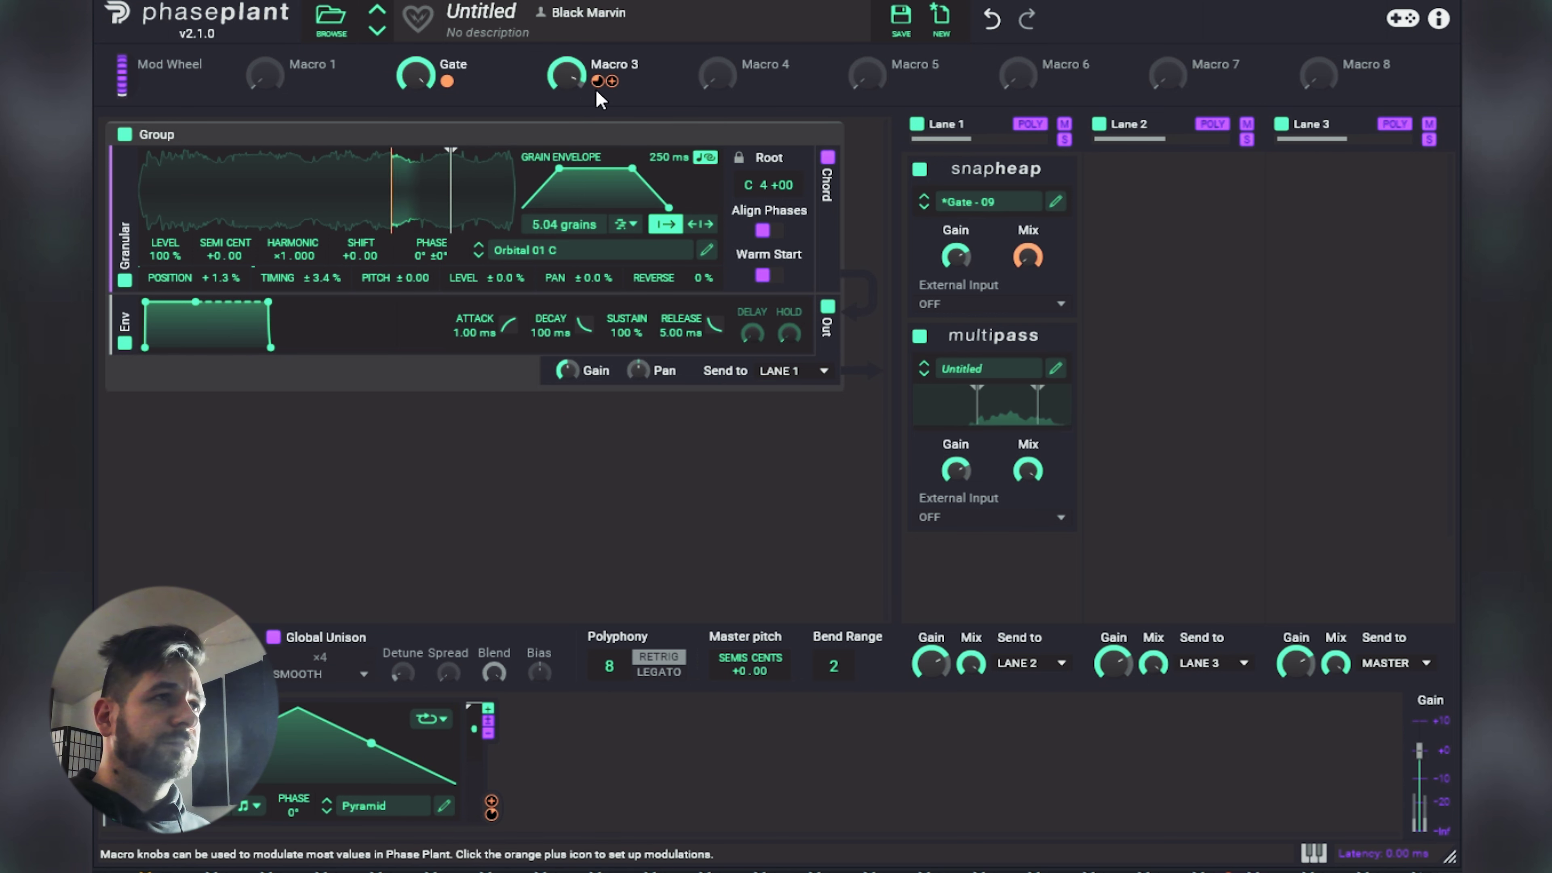
mouse_move(592, 84)
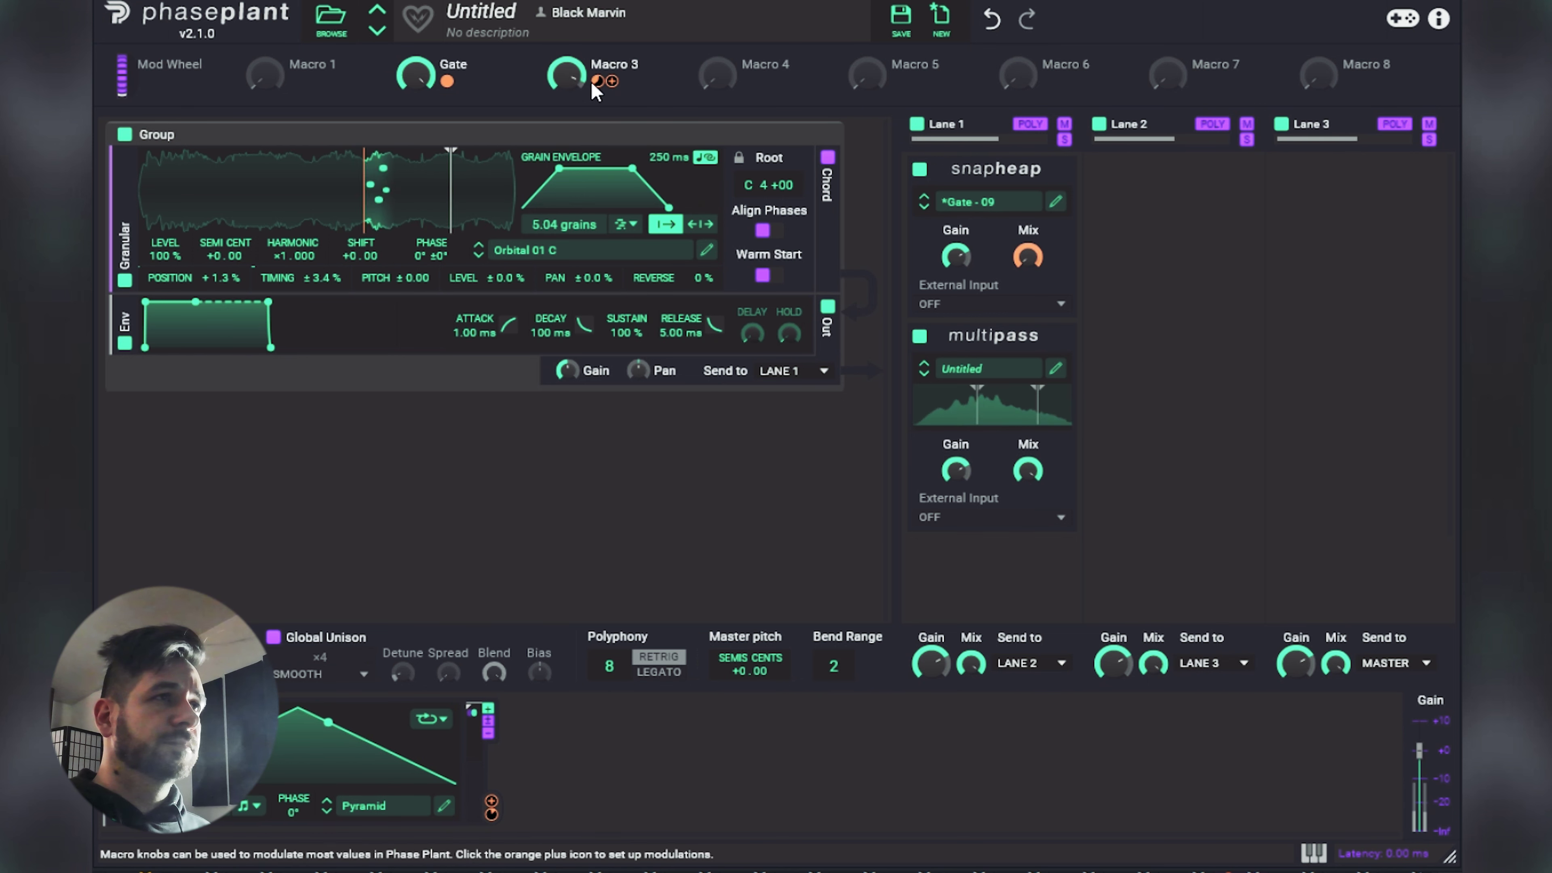
drag(565, 73, 586, 86)
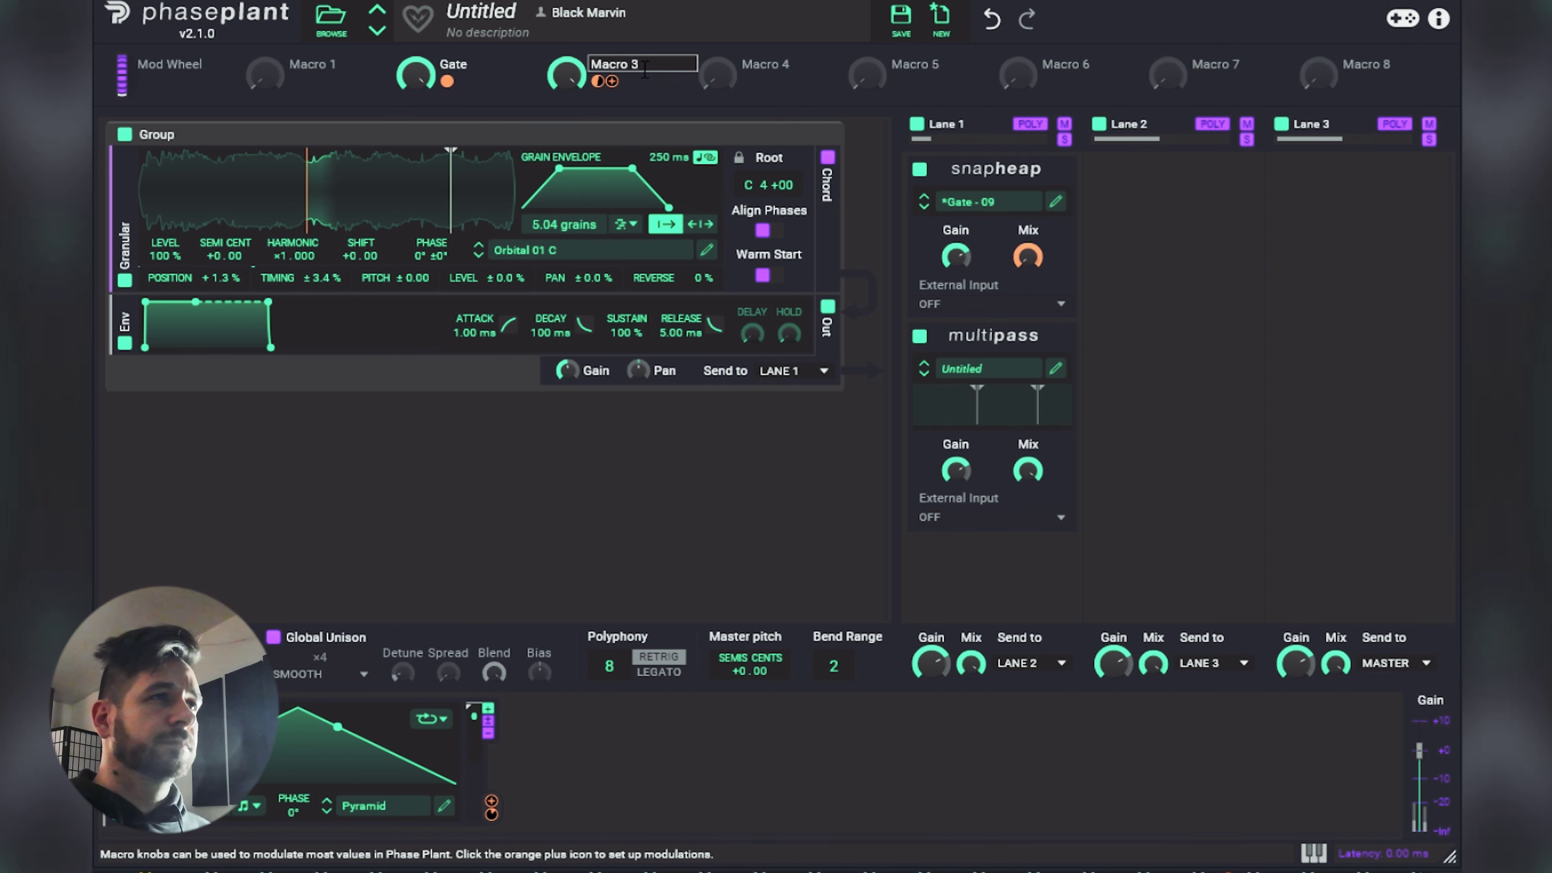
Rename Macro 3 as Options.
double_click(675, 63)
text(Options)
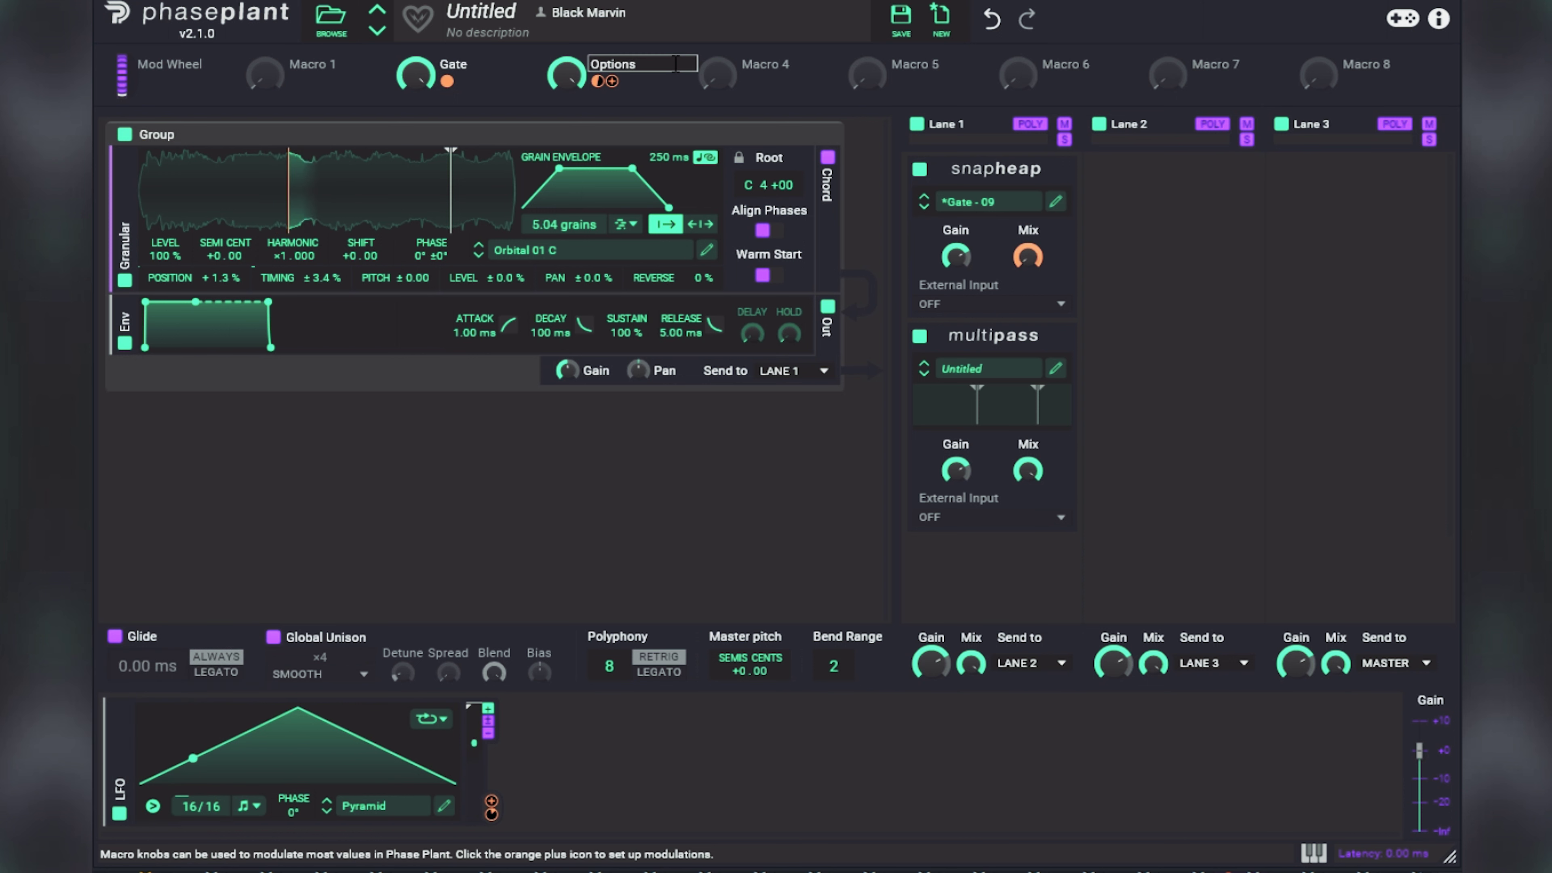
key(Return)
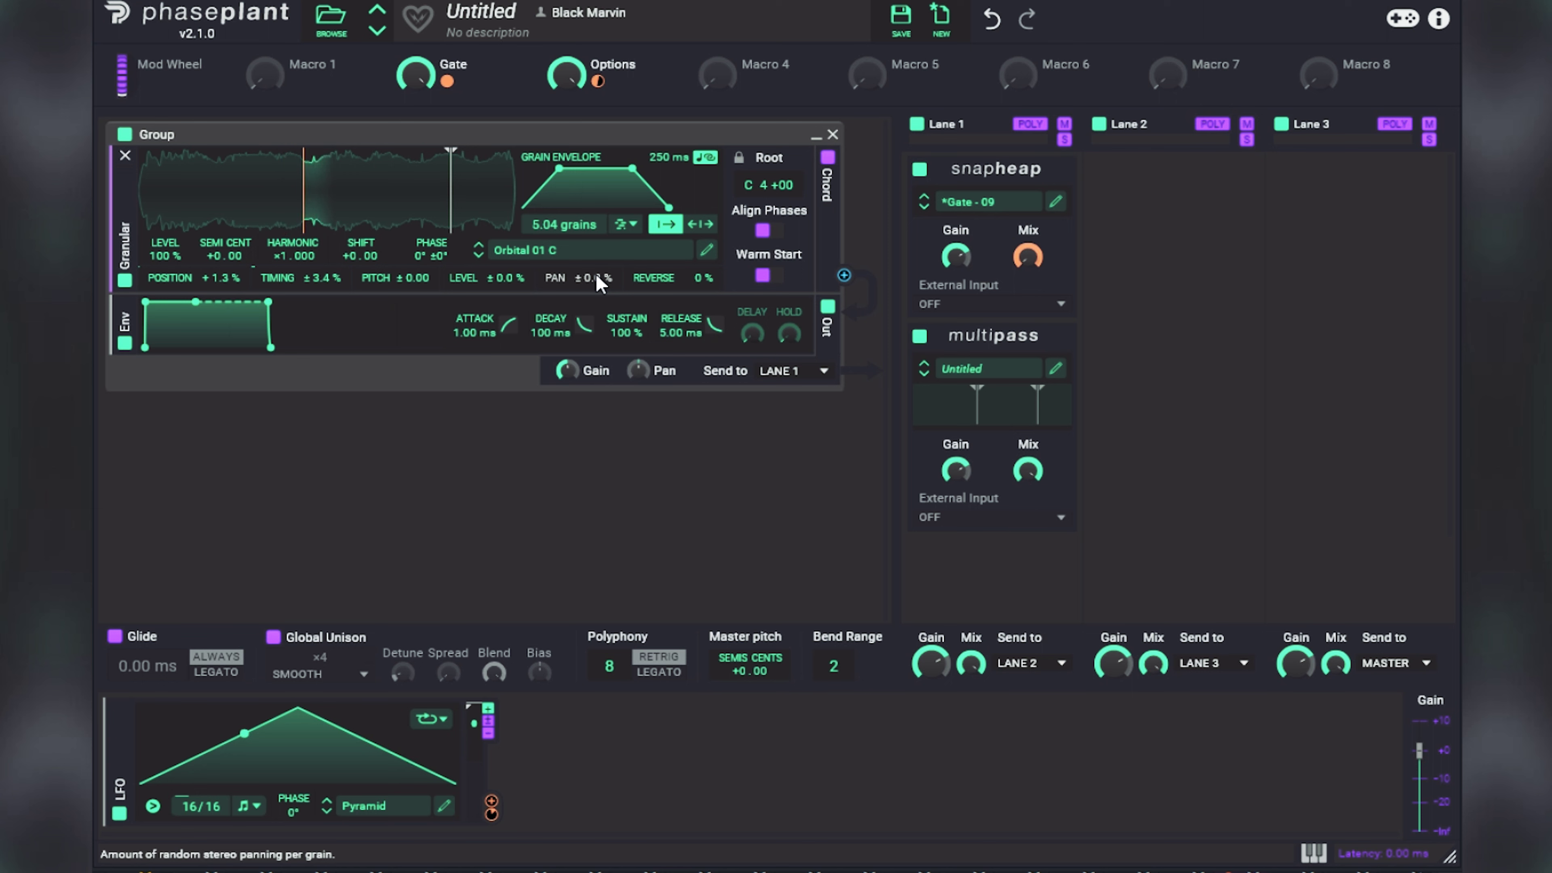
Try Orbital 02 C as the granular source sample and turn the Options macro fully down.
click(578, 252)
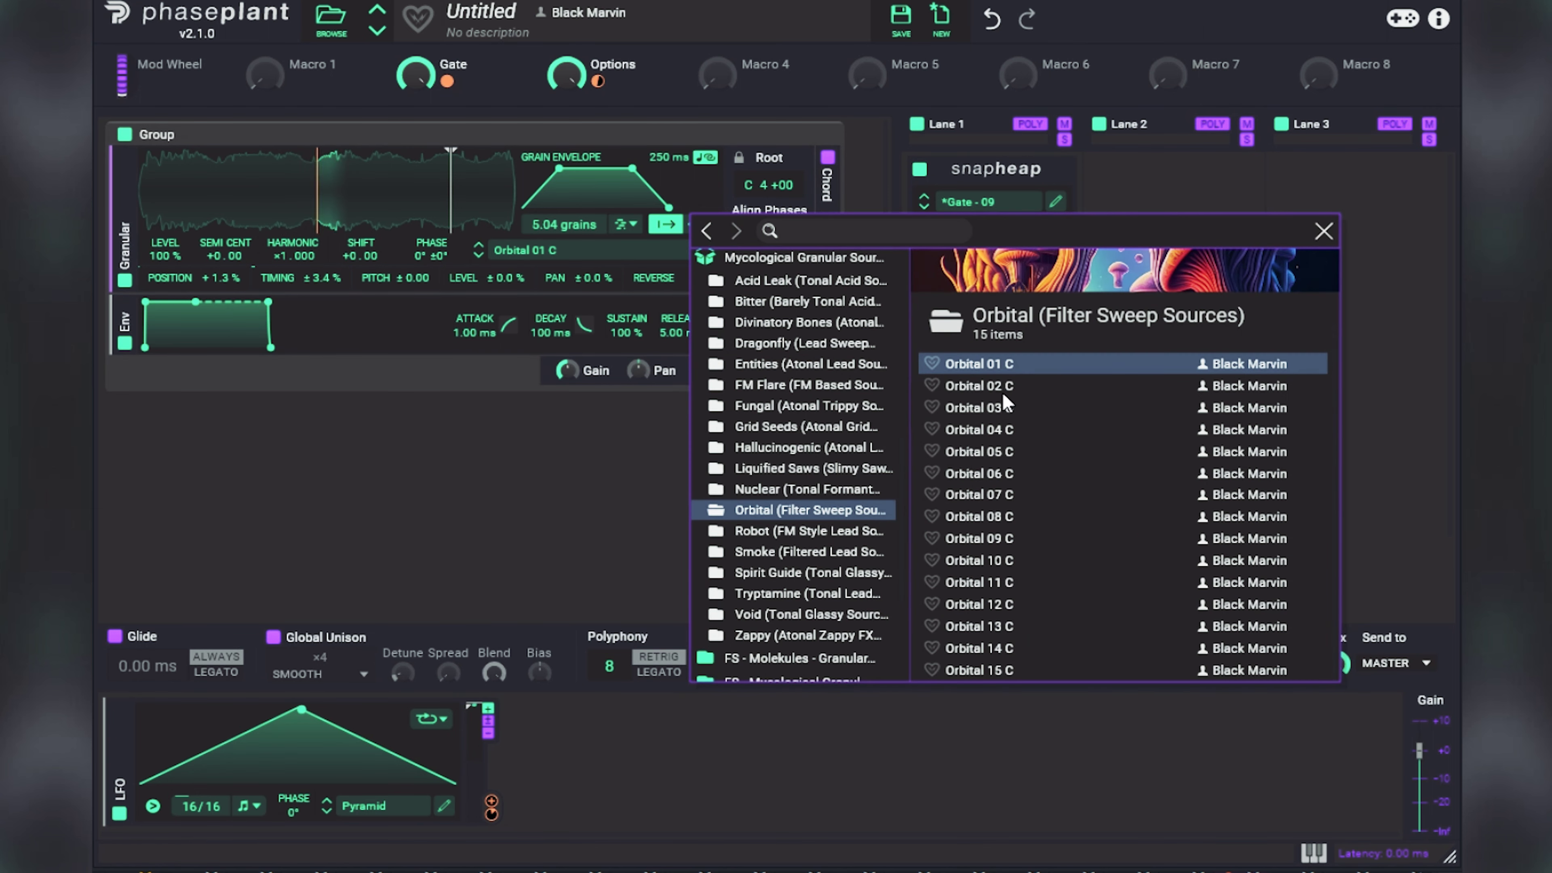
click(1003, 392)
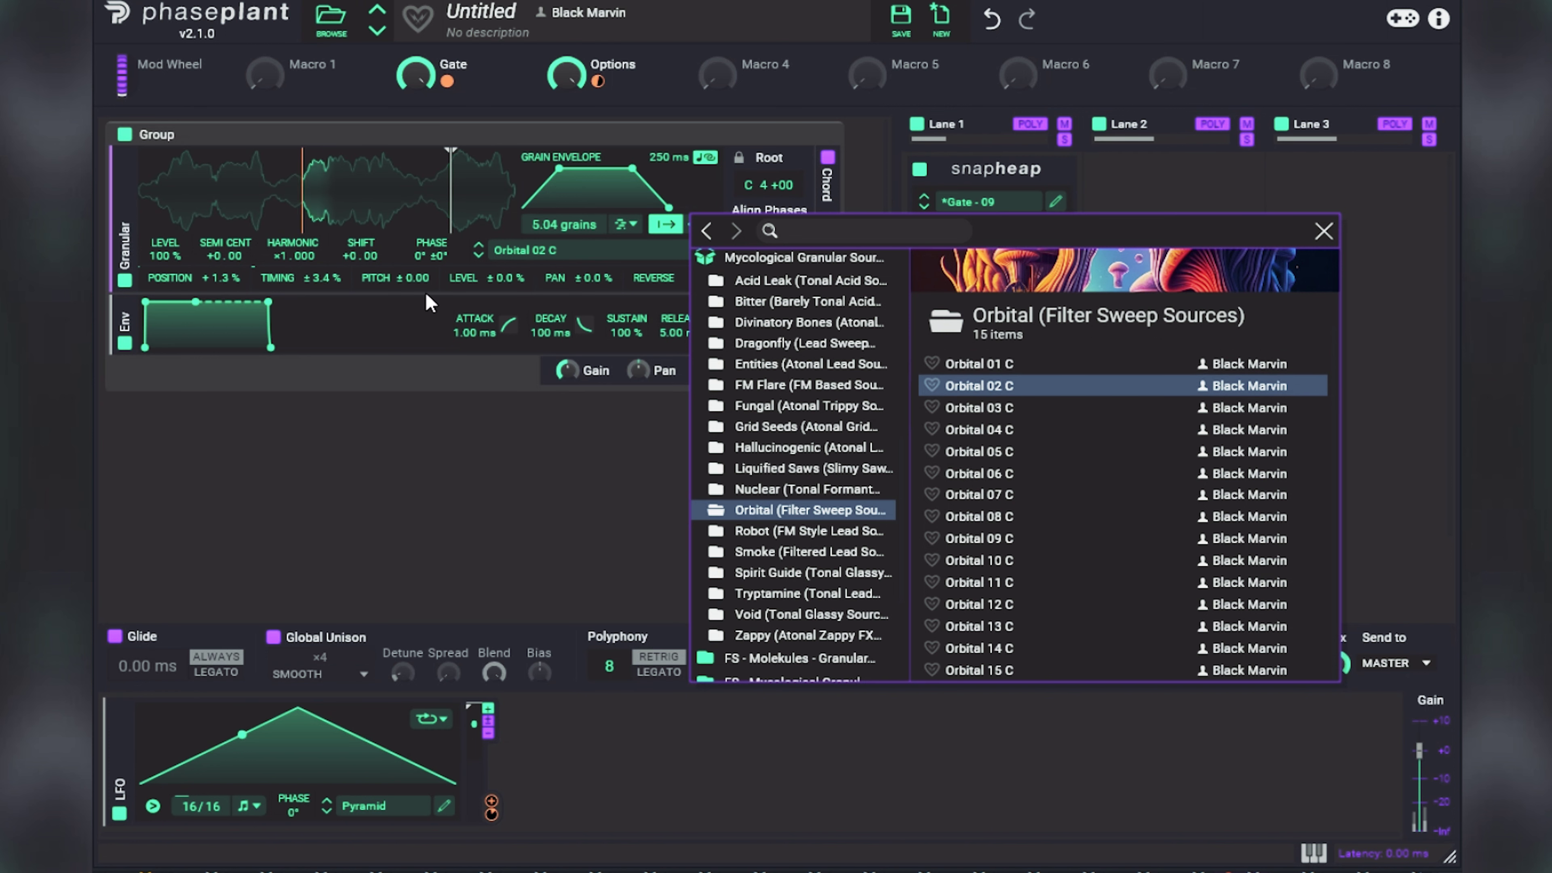
click(575, 73)
drag(575, 74, 575, 101)
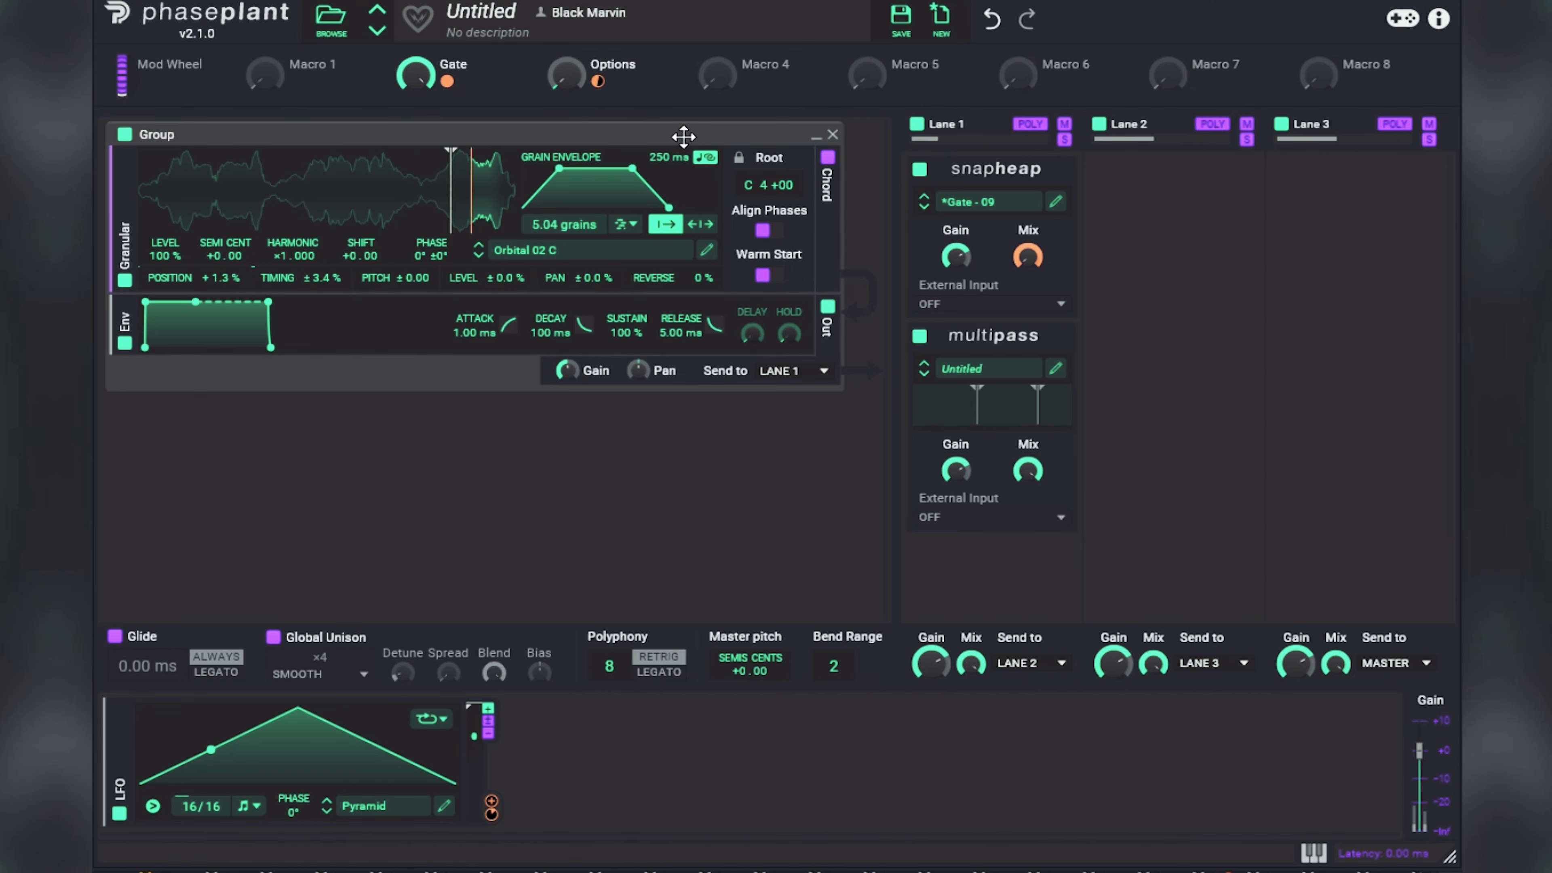
Audition Orbital 03 C, 04 C, 05 C and 10 C as the granular source sample, trying the Options macro with the last one.
click(648, 250)
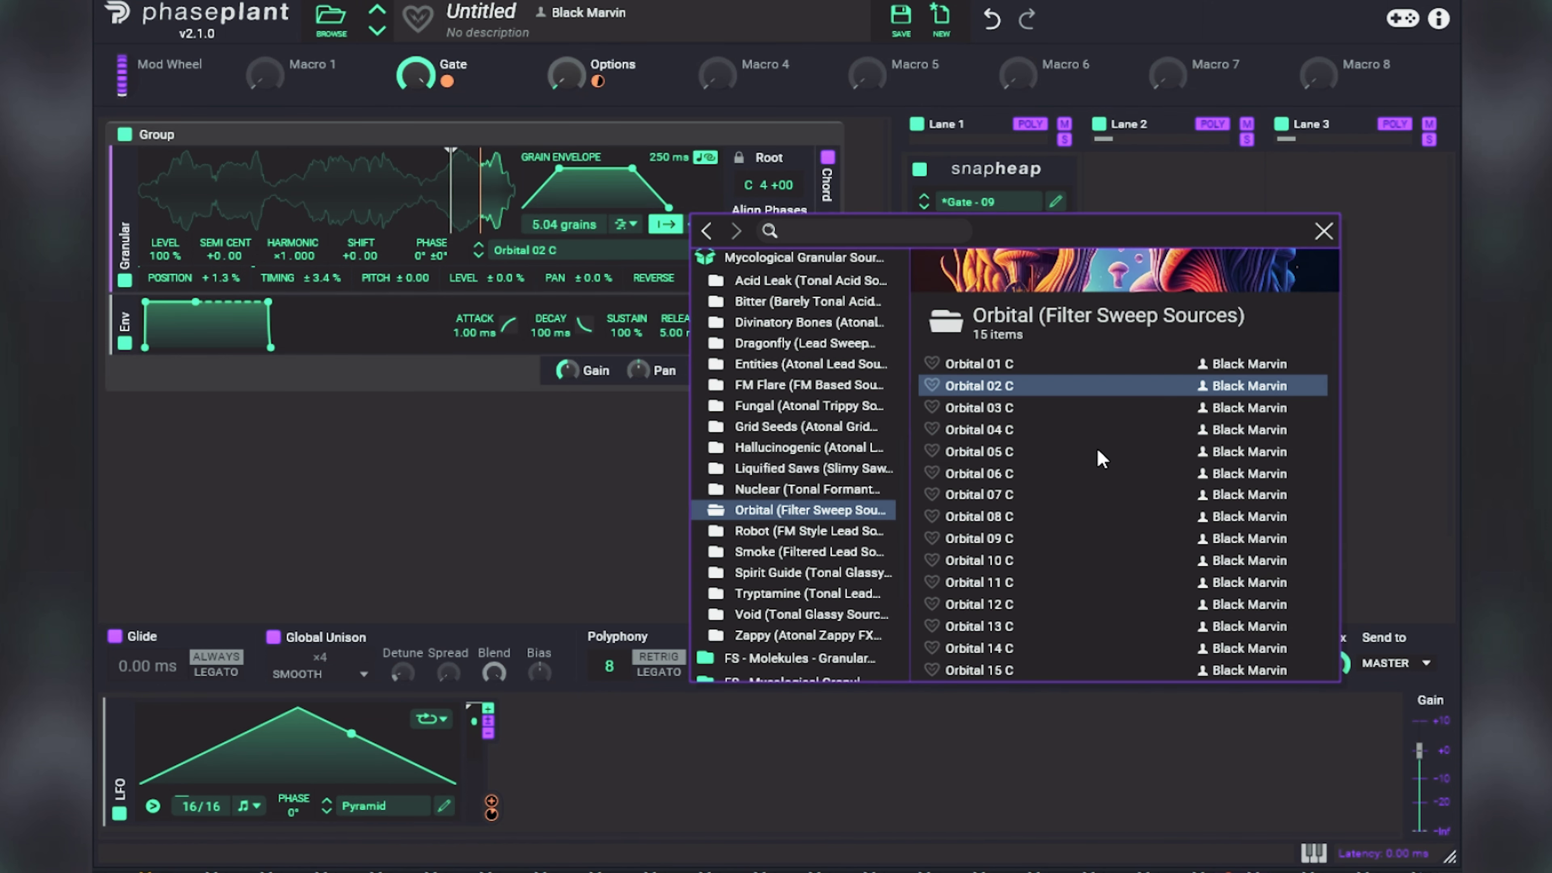
click(1004, 409)
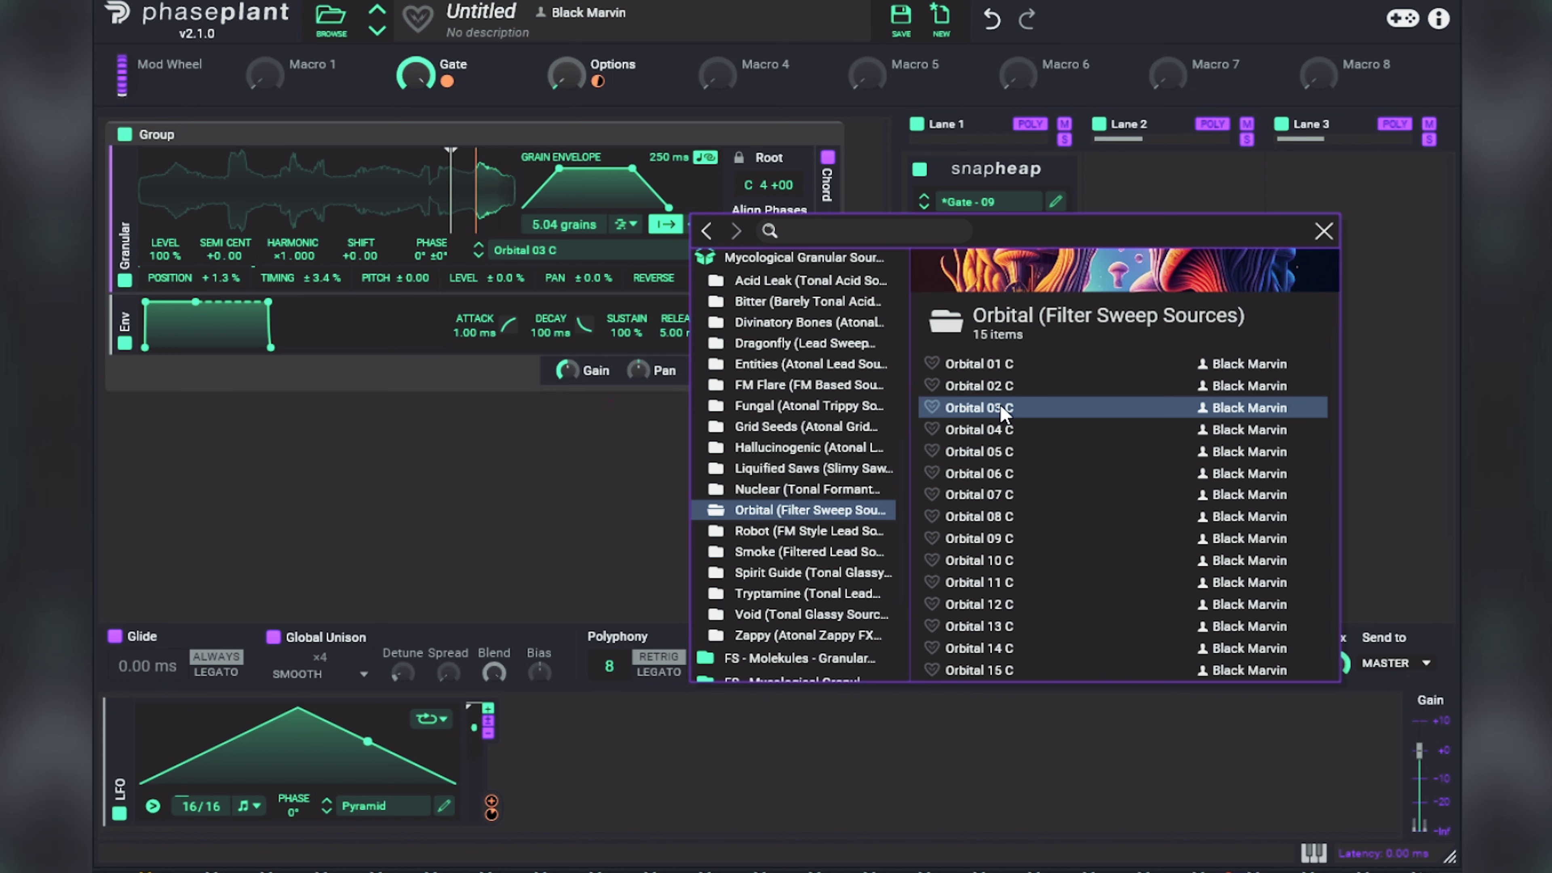
click(1016, 436)
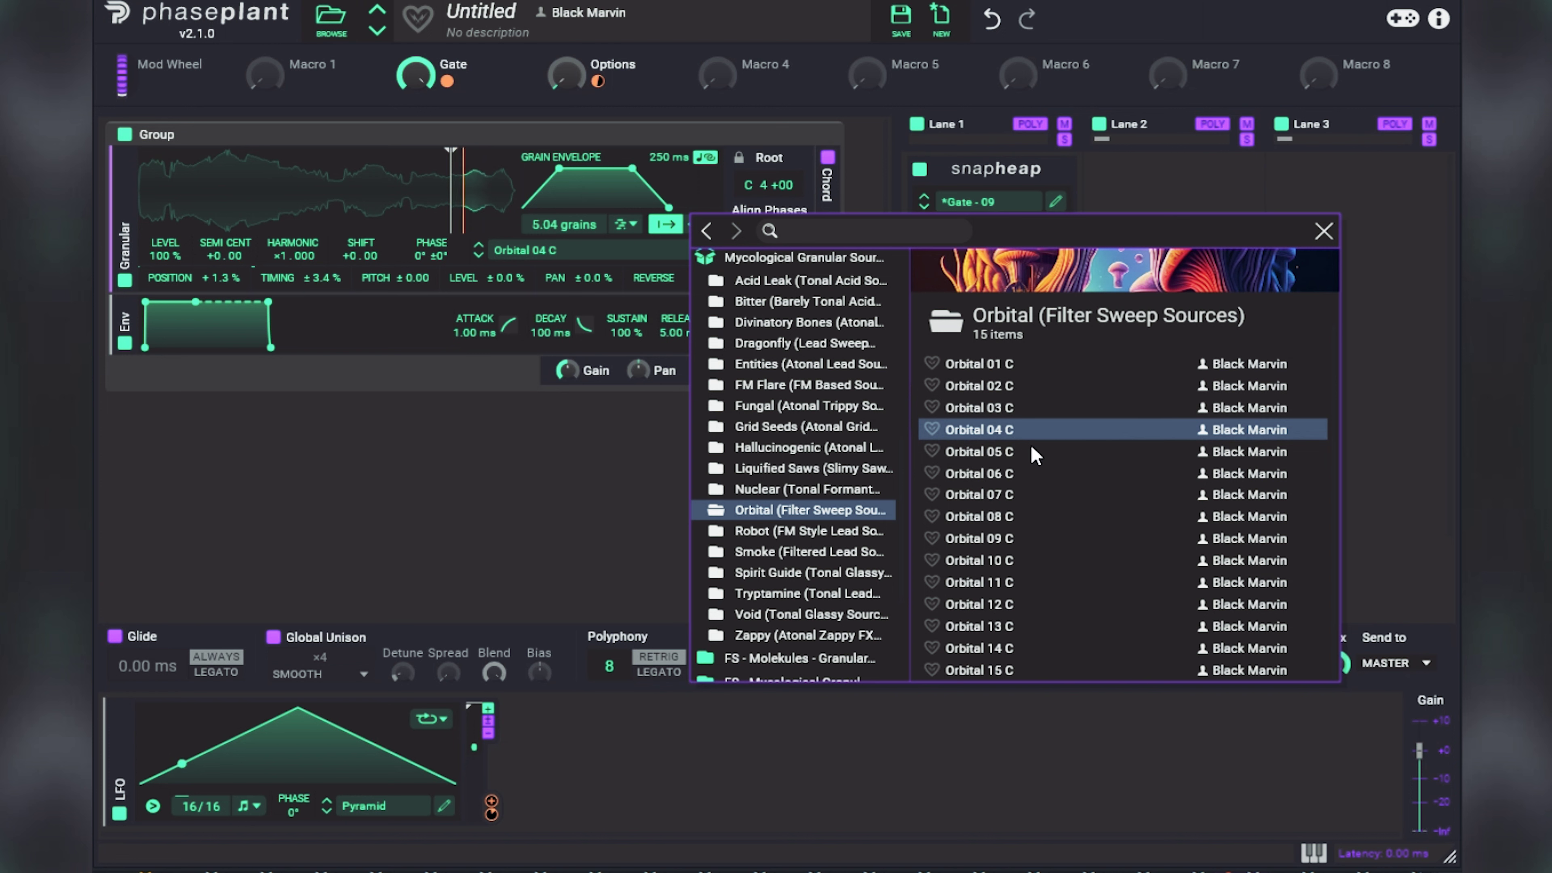
click(1018, 457)
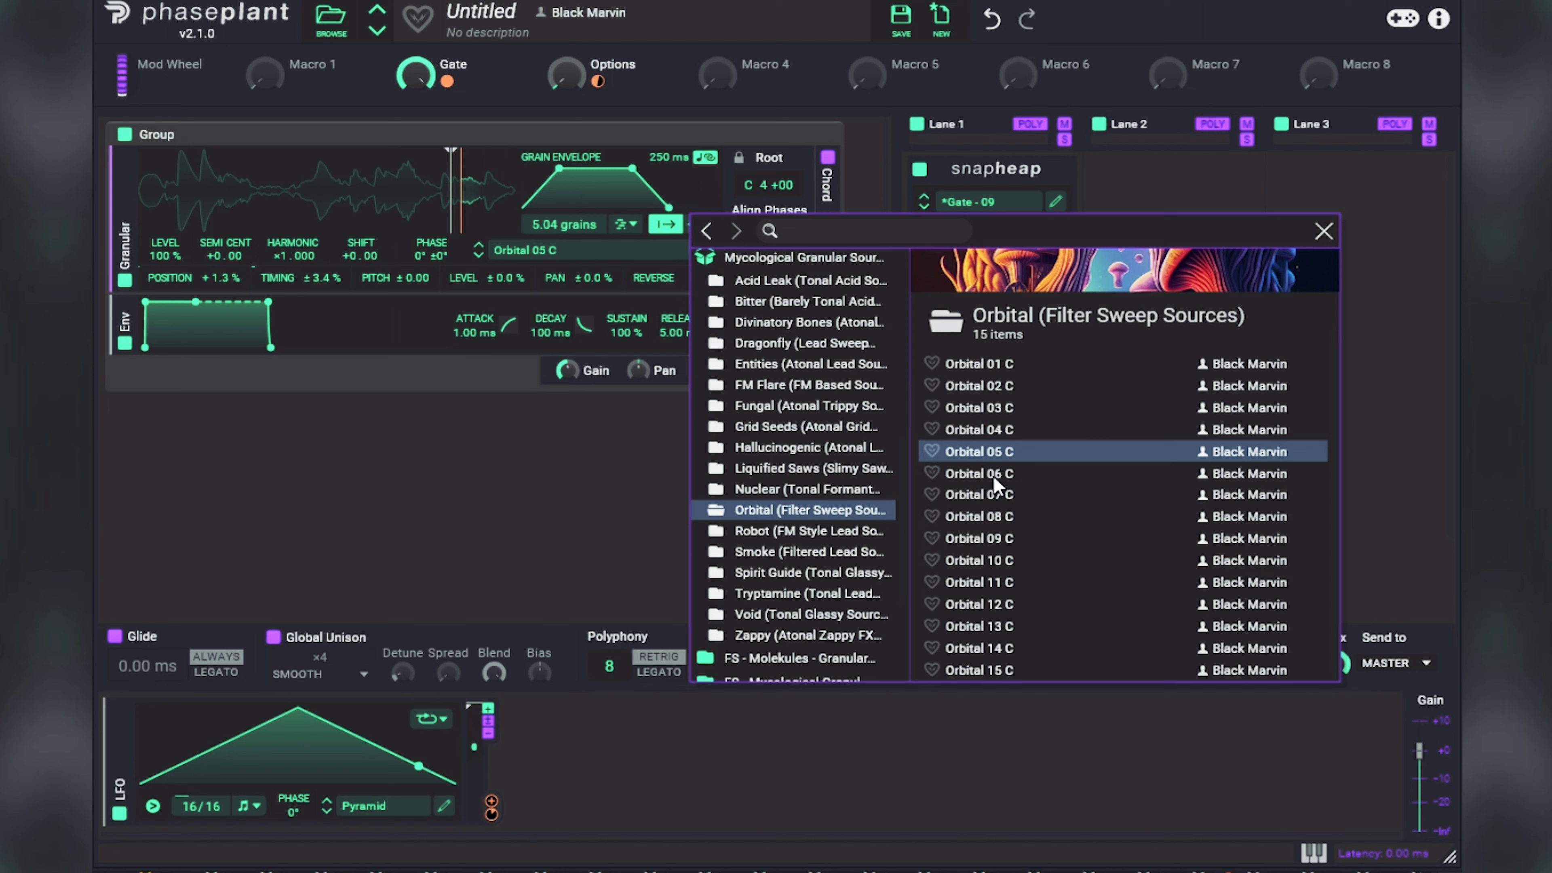
click(1009, 565)
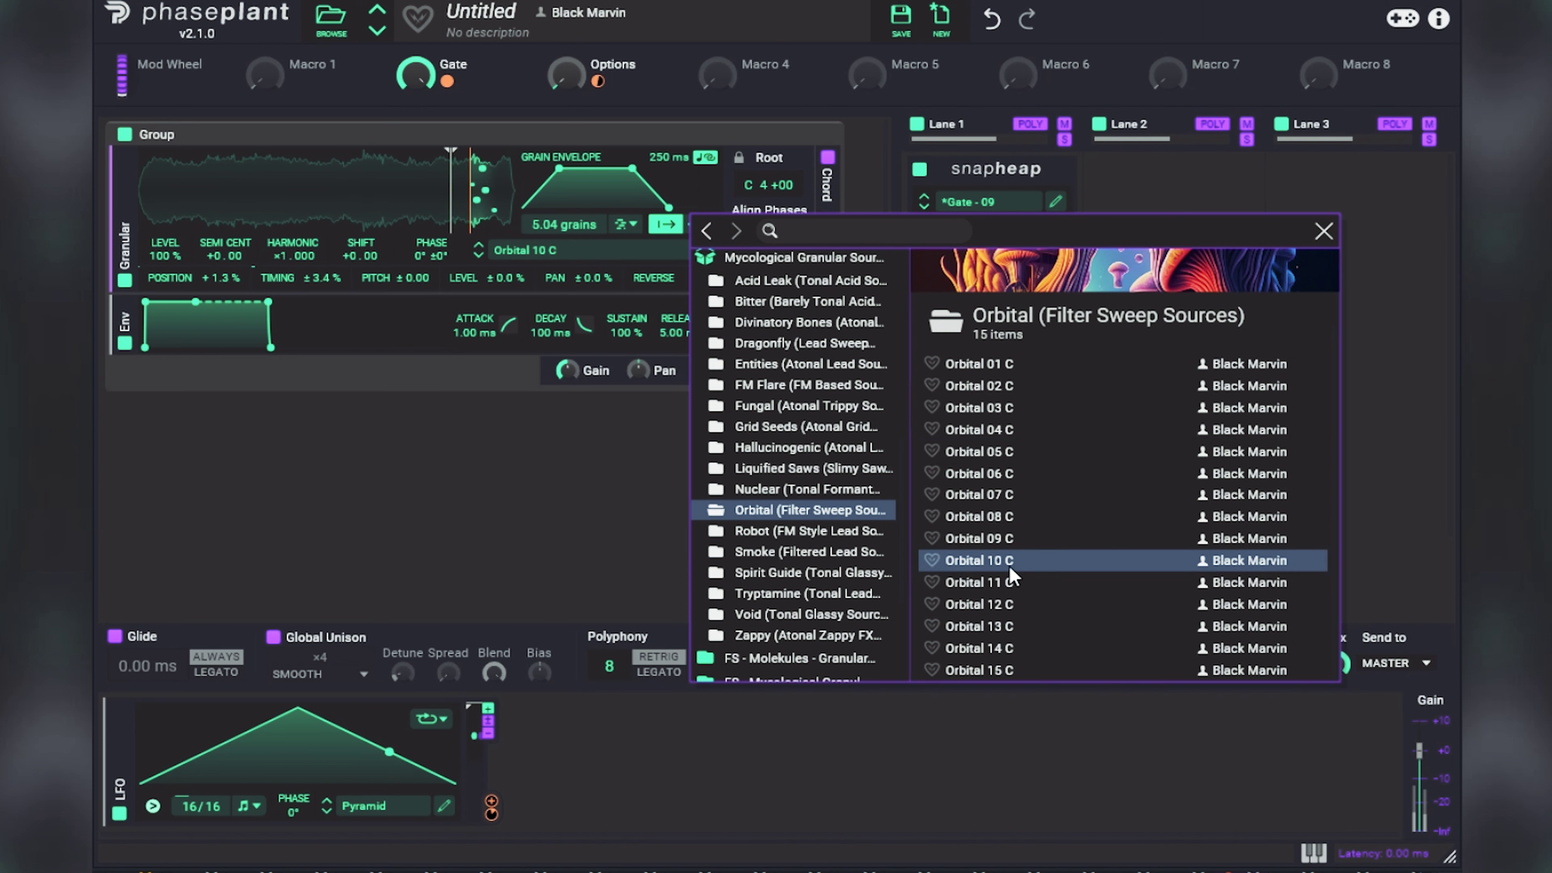
key(Escape)
mouse_move(565, 74)
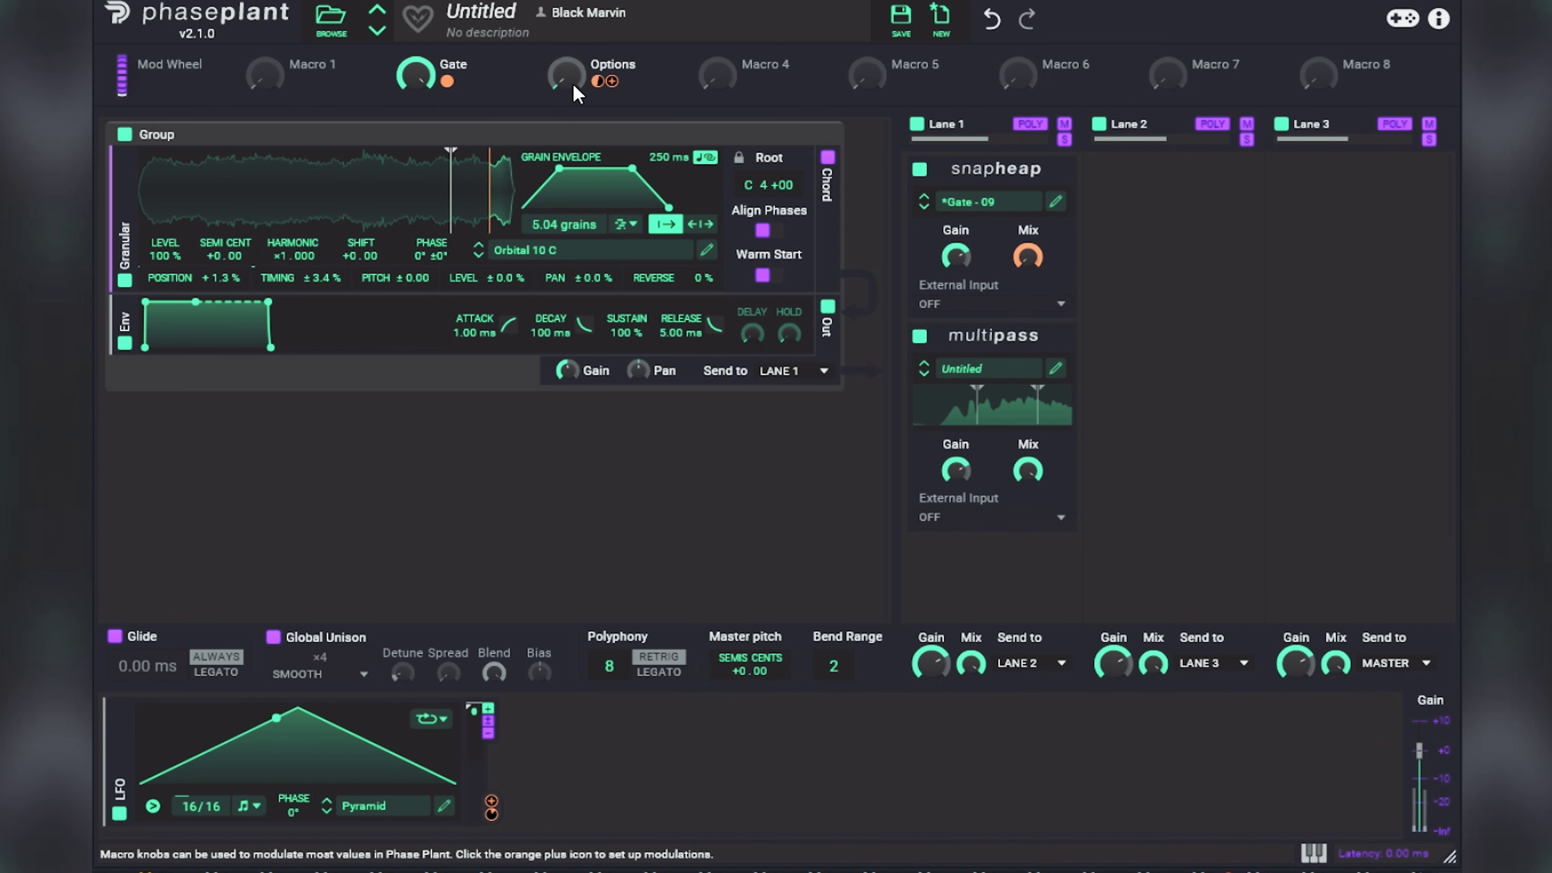
mouse_move(565, 74)
mouse_down()
mouse_move(565, 49)
mouse_move(630, 256)
mouse_up()
Load Robot 05 C from the Robot (FM Style Lead Sources) folder as the granular source and turn the Options macro partway up.
click(675, 269)
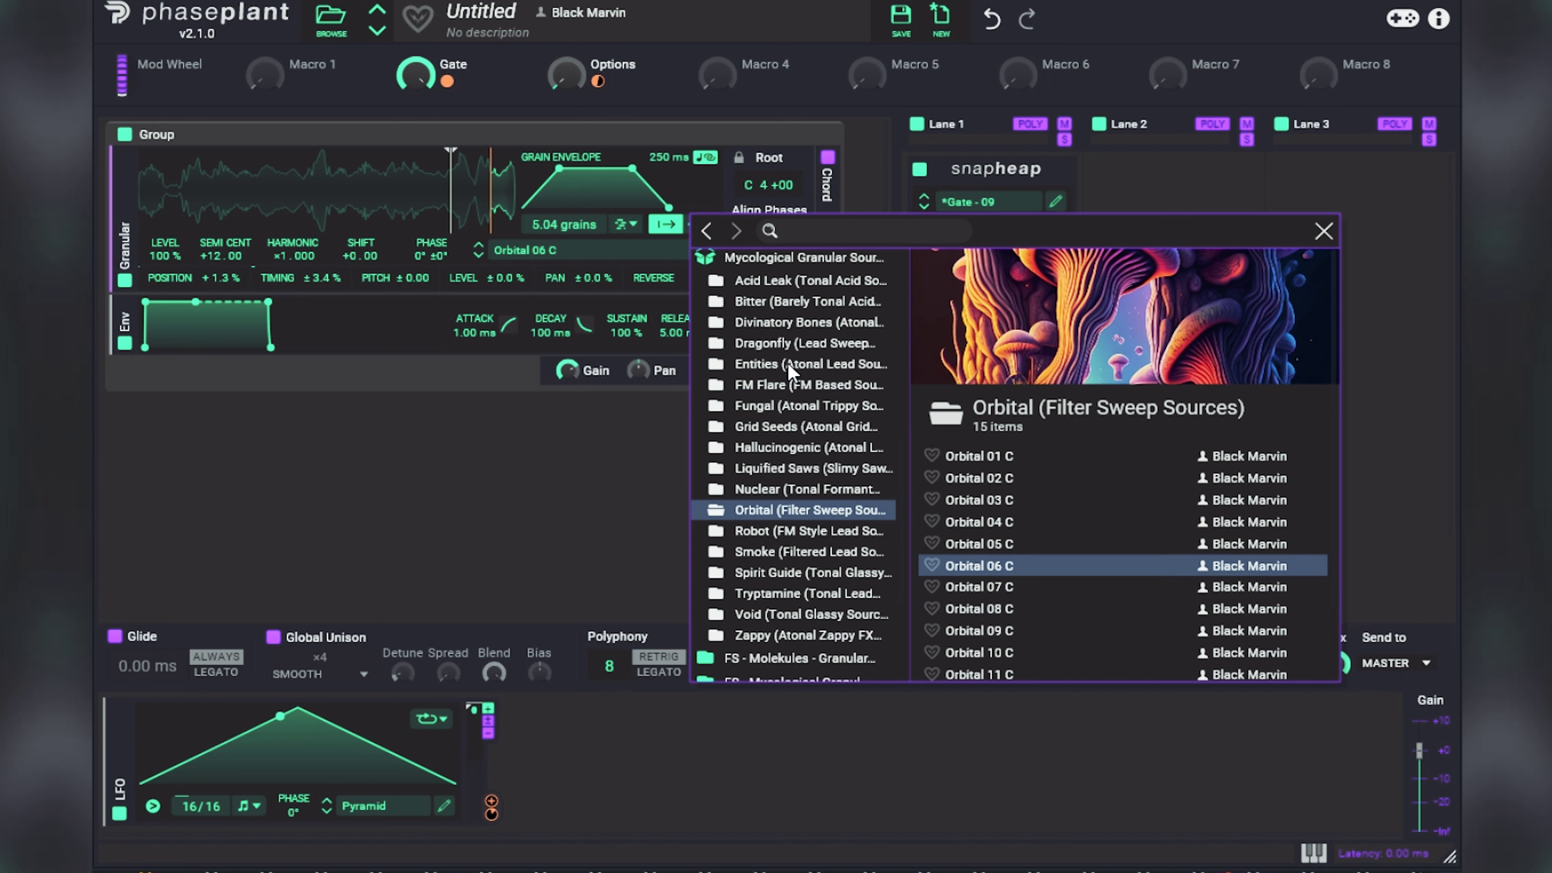
click(801, 532)
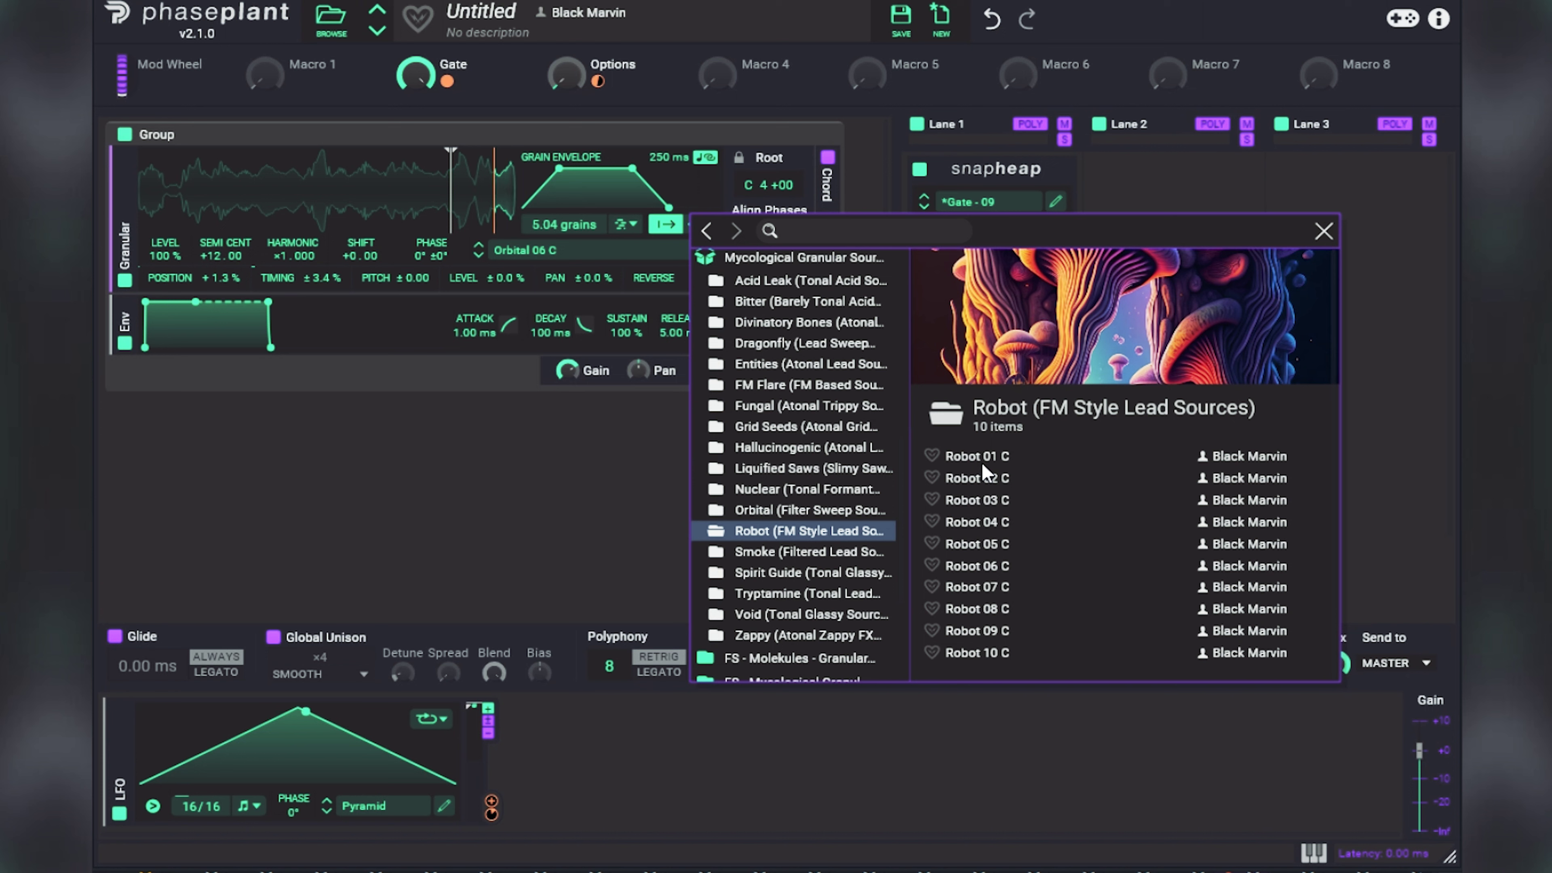
click(979, 507)
click(1009, 543)
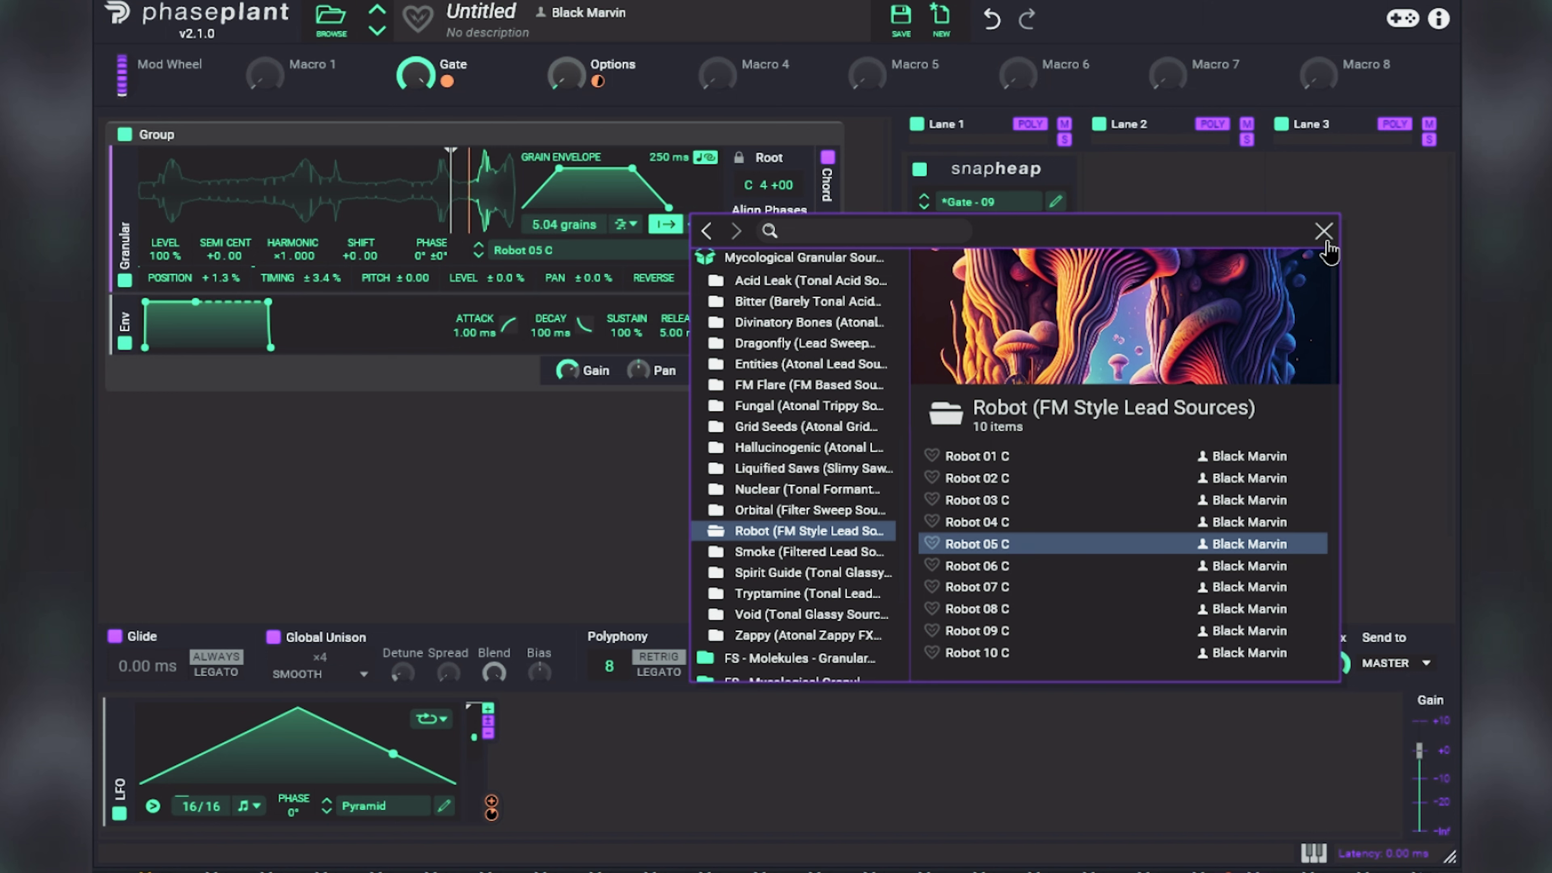
click(1324, 231)
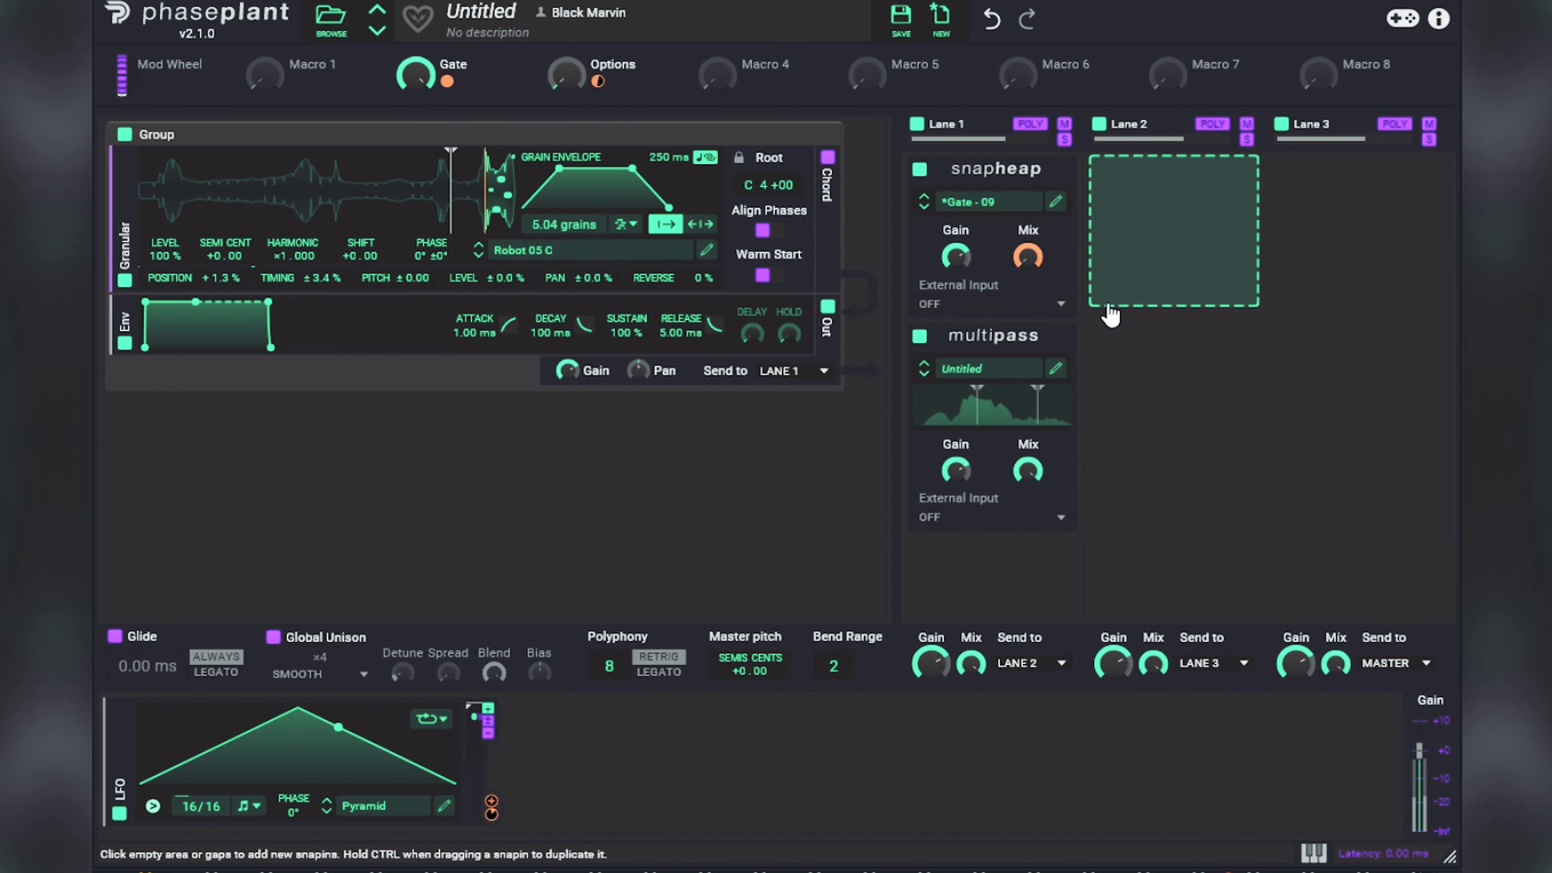
mouse_move(566, 74)
mouse_down()
mouse_move(566, 54)
mouse_move(567, 90)
mouse_up()
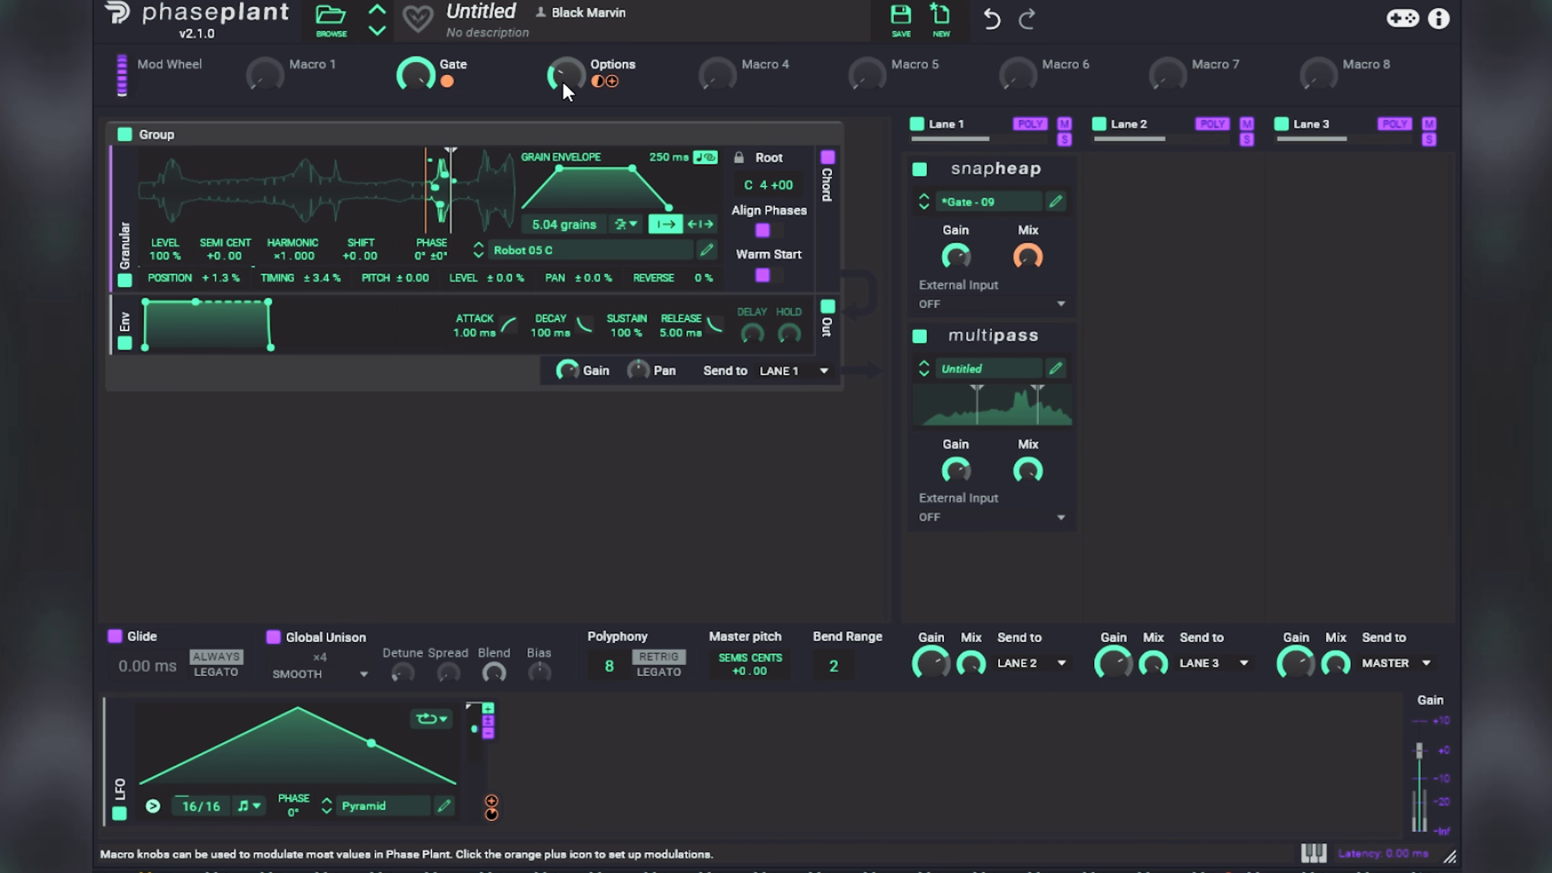